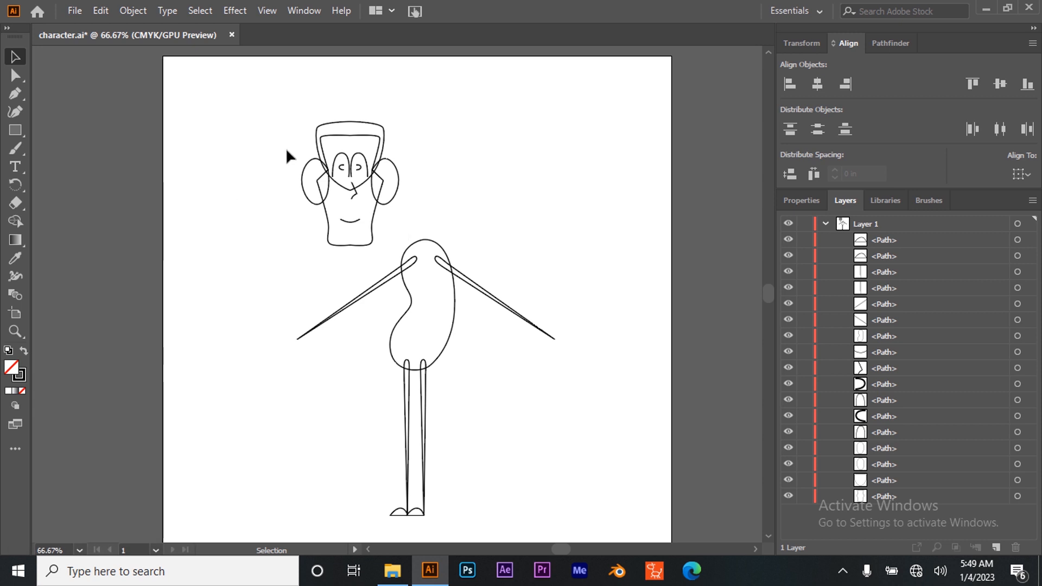
- Fill all the shapes of the character's head, including the hair, ears and facial features, with white
click(15, 332)
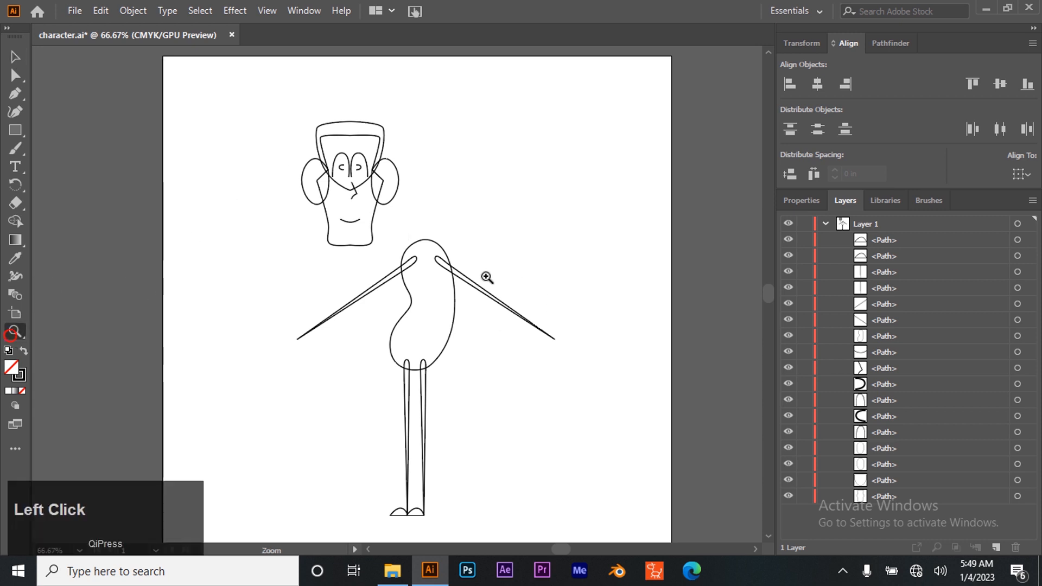
click(446, 308)
scroll(328, 293, up, 2)
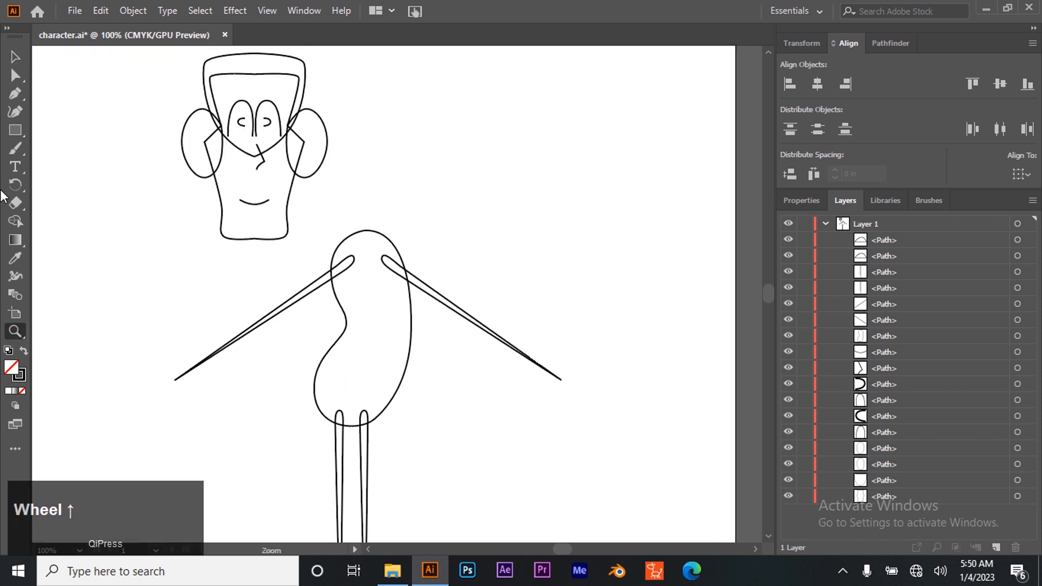
scroll(37, 81, up, 1)
click(16, 55)
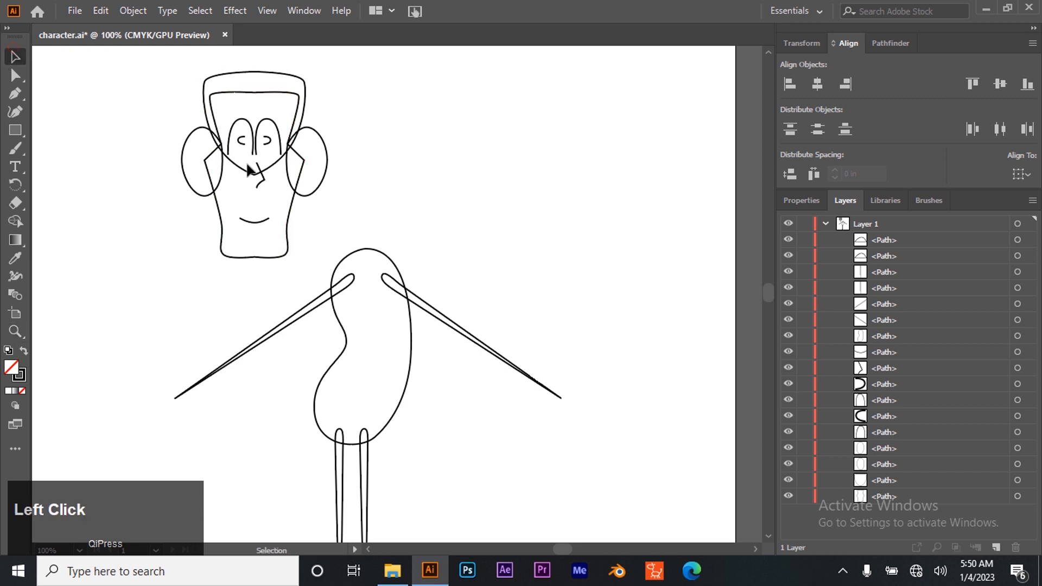
click(290, 140)
click(271, 133)
drag(142, 59, 331, 273)
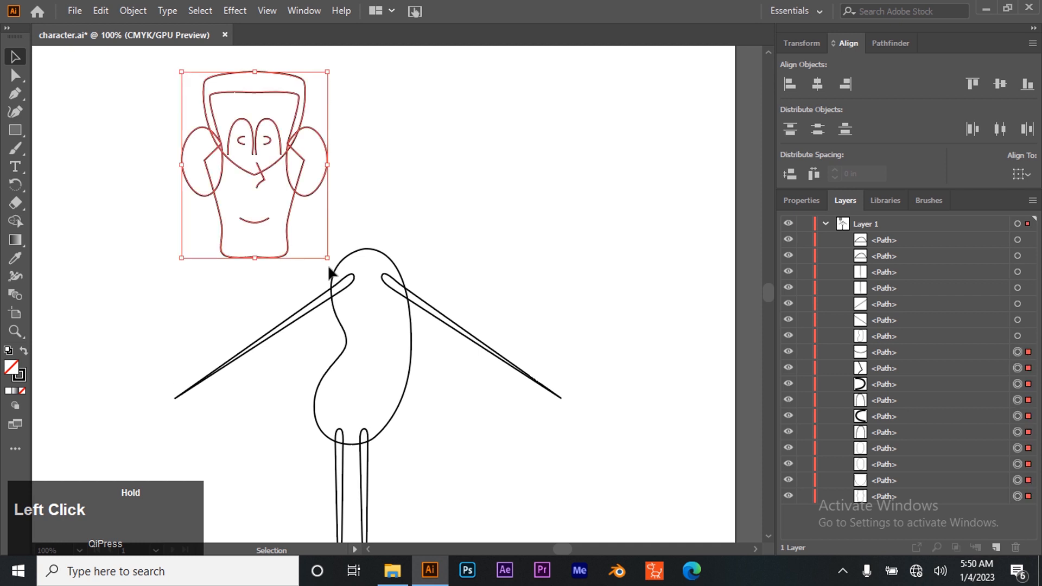
click(8, 391)
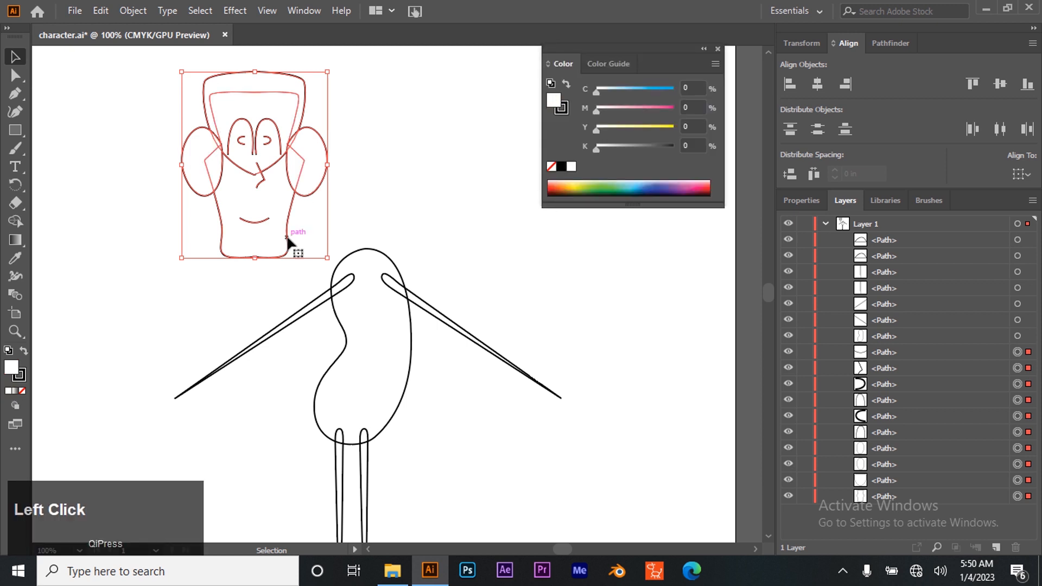
click(180, 325)
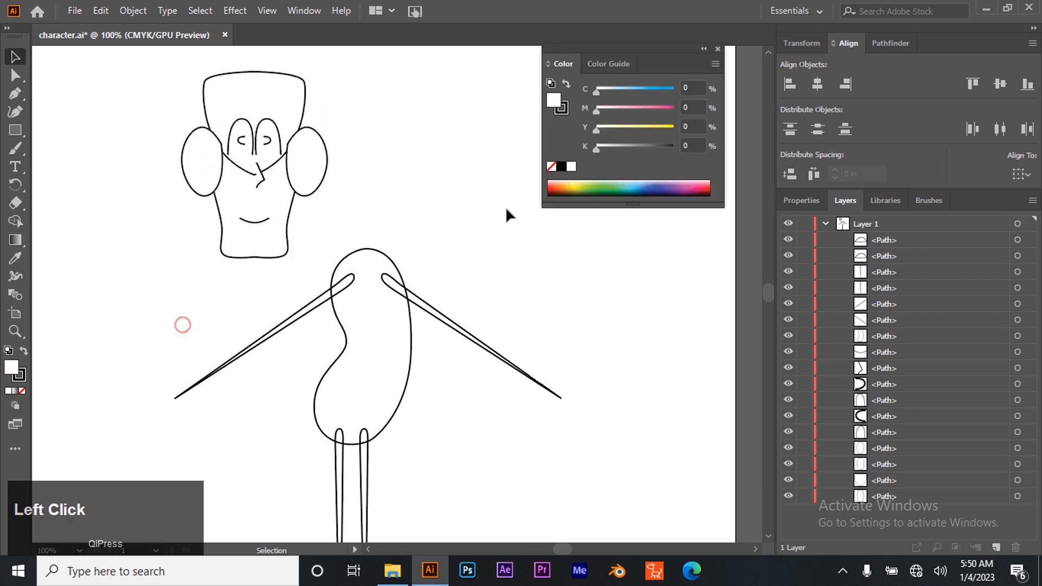
click(717, 48)
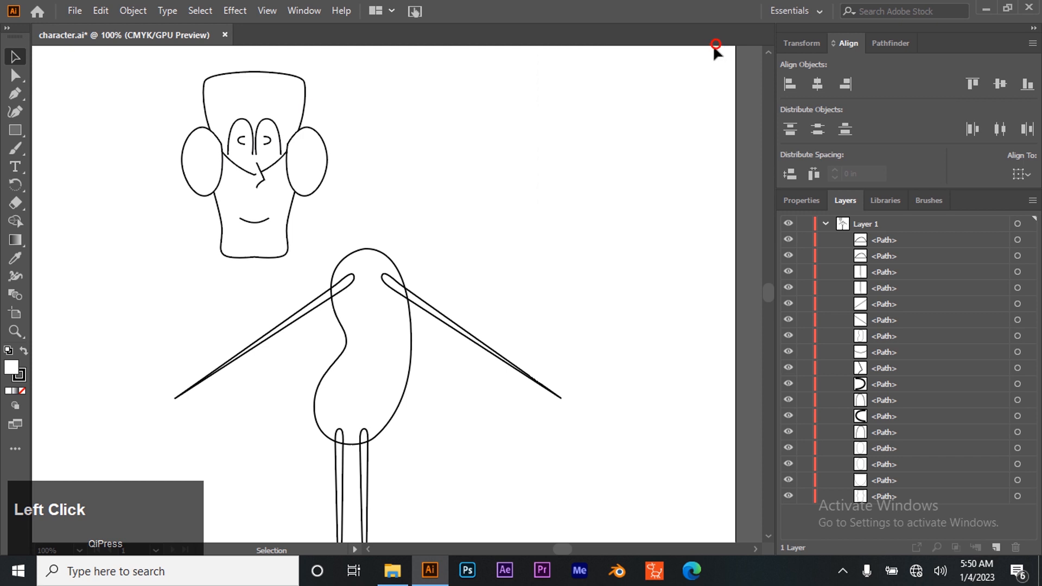
- Place the hair shape at the very back of Layer 1 and both ears directly above it, behind the face
click(296, 98)
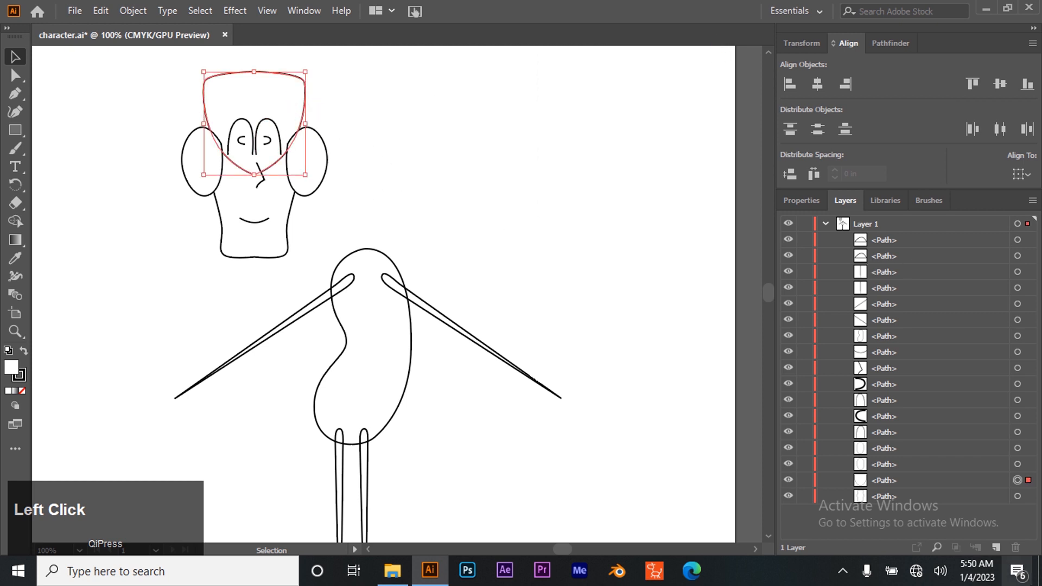
drag(890, 485, 882, 500)
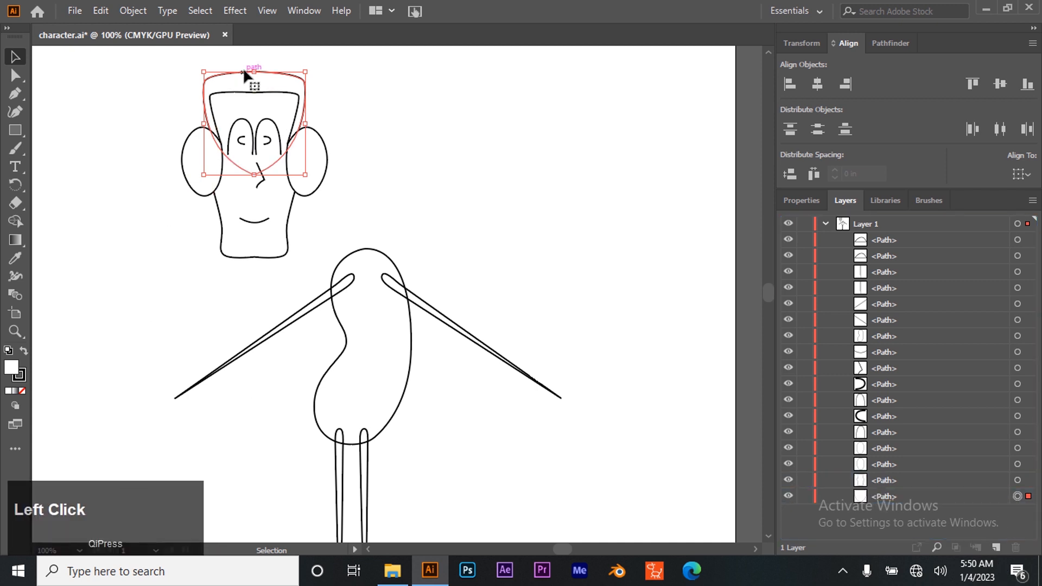
click(194, 165)
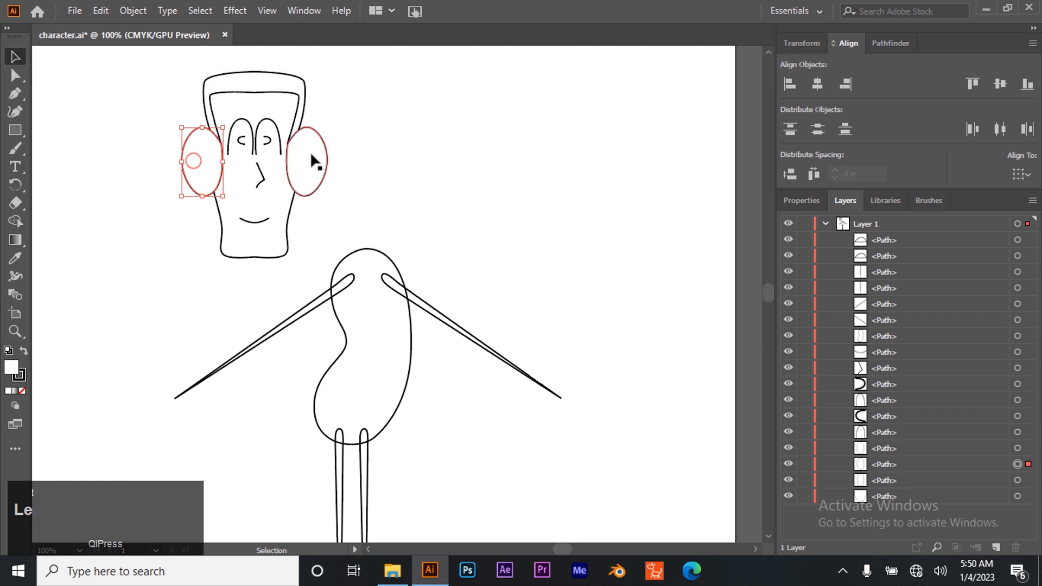
shift+click(310, 159)
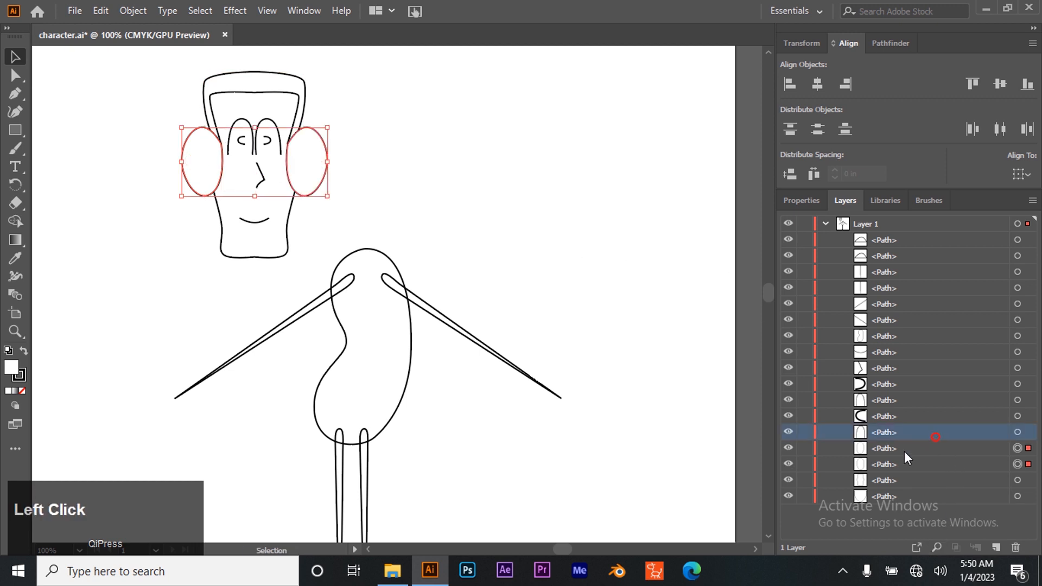
click(890, 448)
shift+click(888, 464)
drag(887, 461, 888, 495)
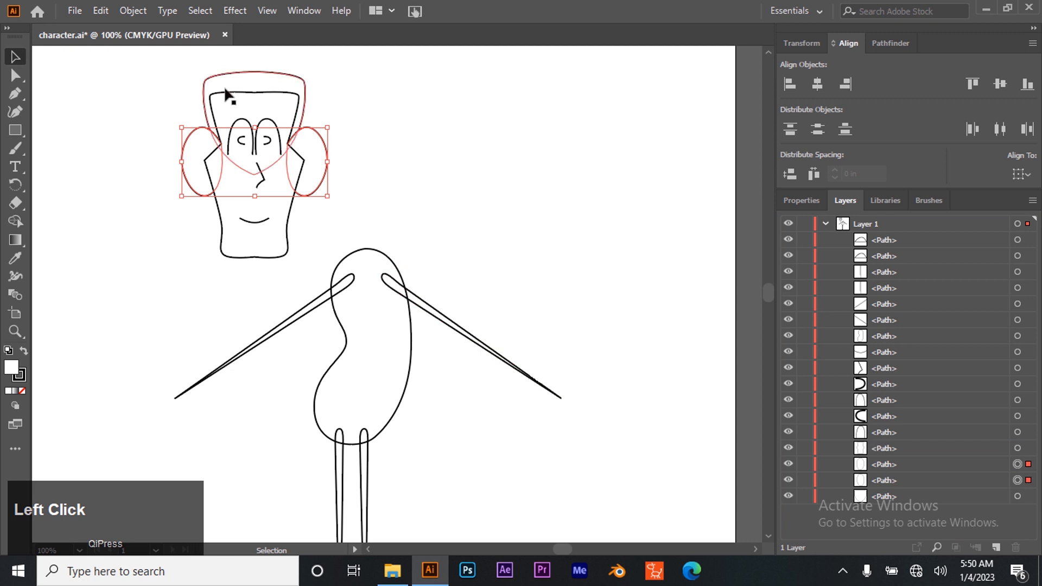
click(197, 245)
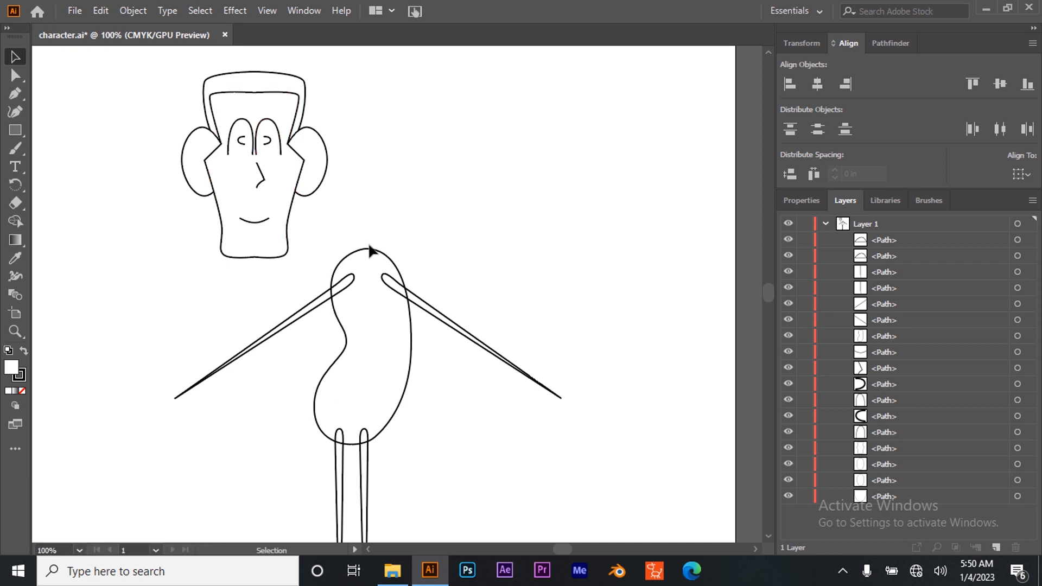
- Fill the torso, both arms and both legs with white
scroll(371, 231, down, 3)
drag(510, 171, 283, 387)
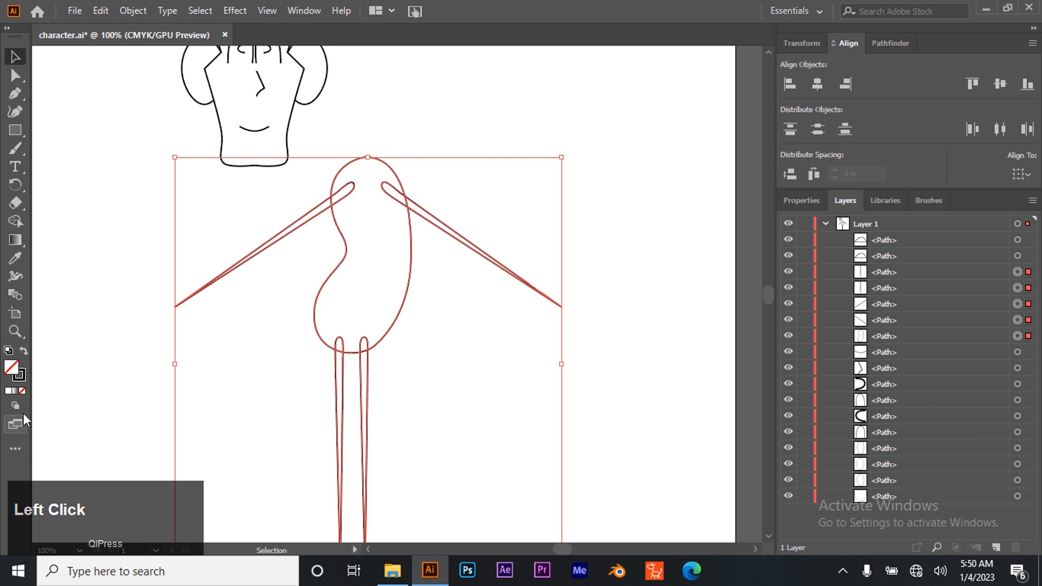
click(8, 395)
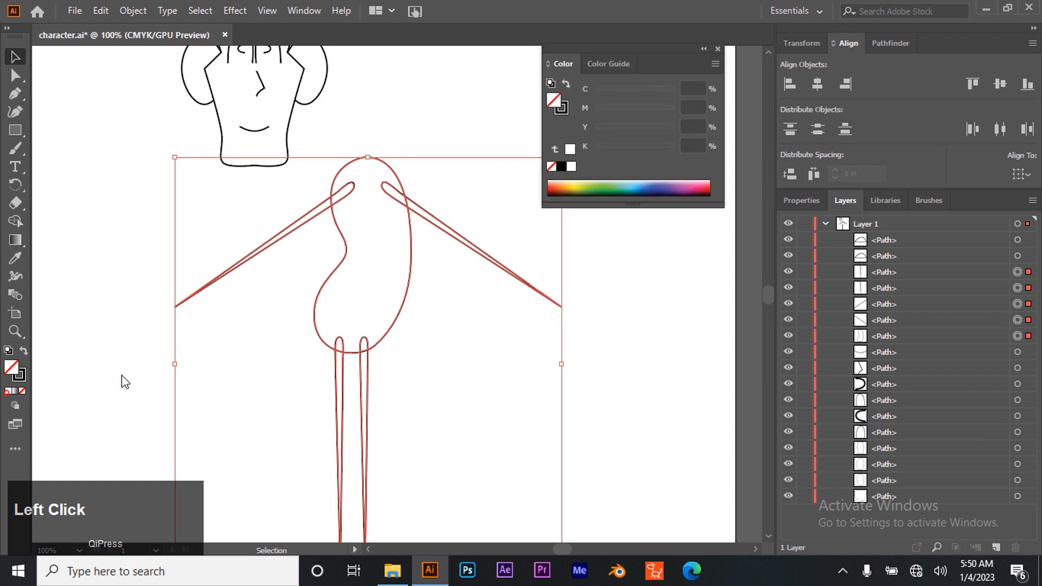
click(441, 364)
click(398, 260)
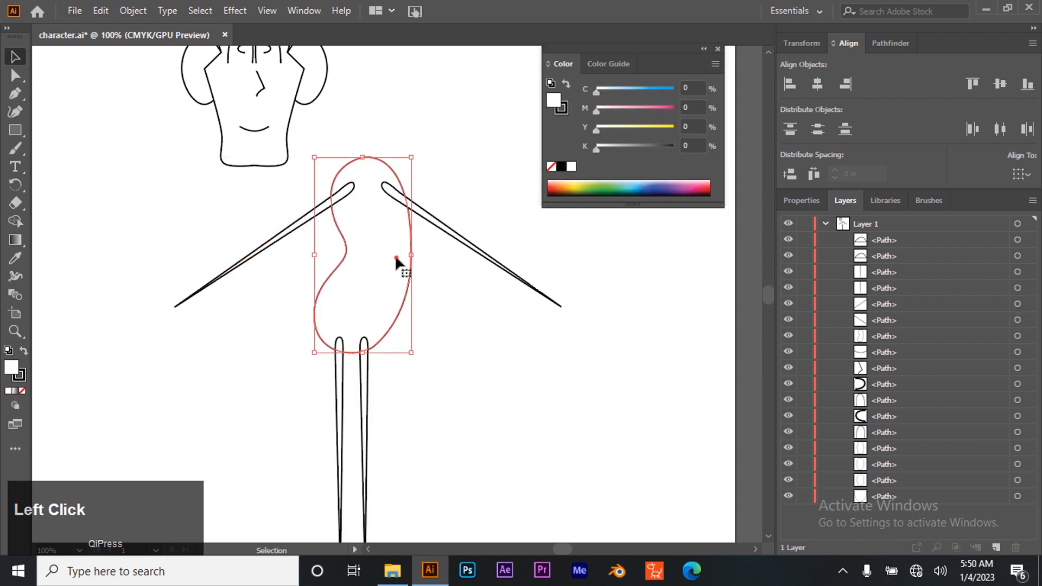
click(718, 50)
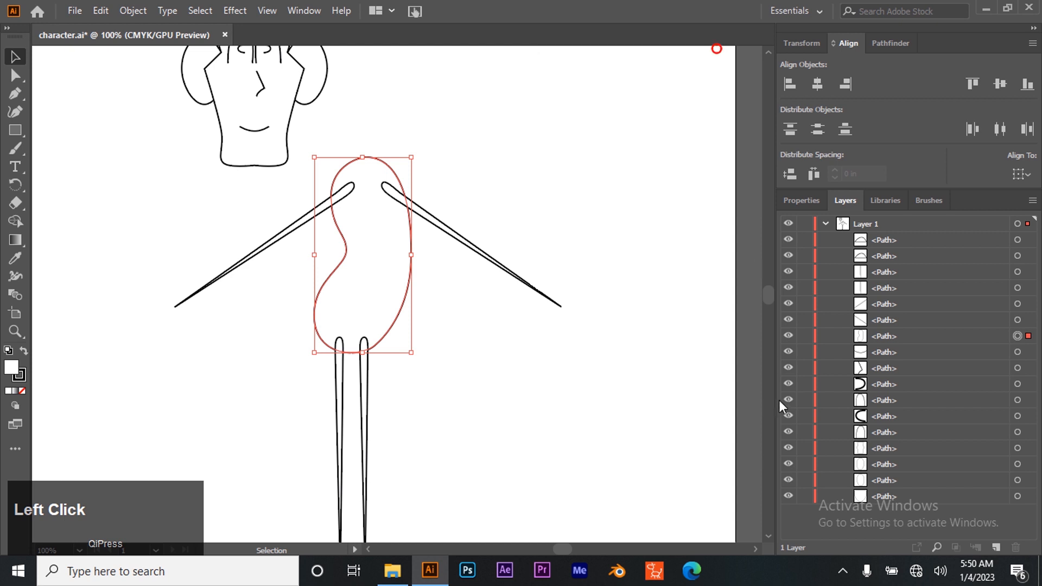
- Move the torso path to the front of Layer 1, above the arms and legs
click(896, 340)
drag(892, 340, 896, 232)
click(480, 393)
- Select both feet and reduce their height slightly, keeping their flat base in place
scroll(479, 396, down, 3)
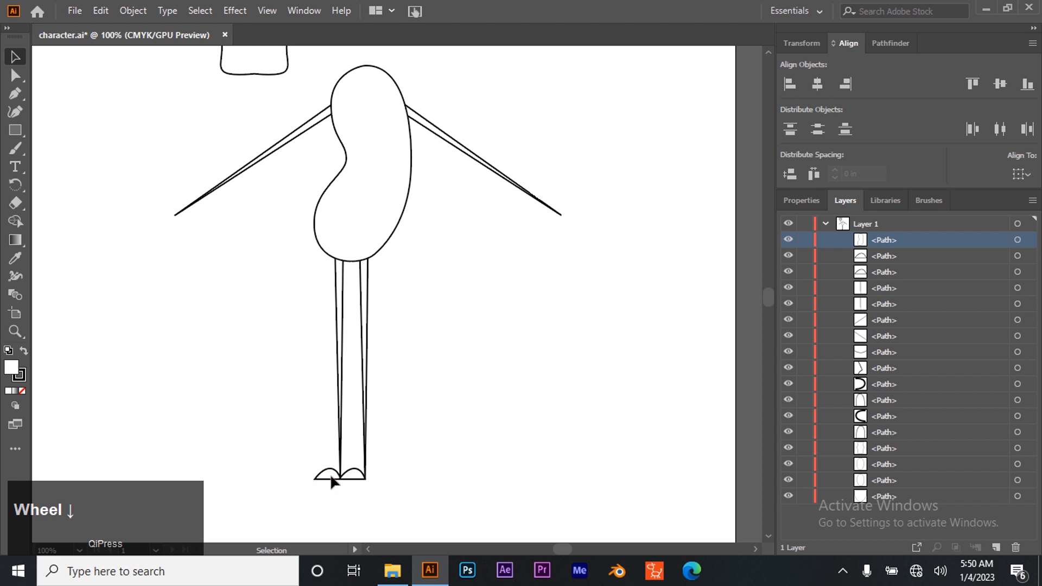
click(334, 476)
shift+click(358, 475)
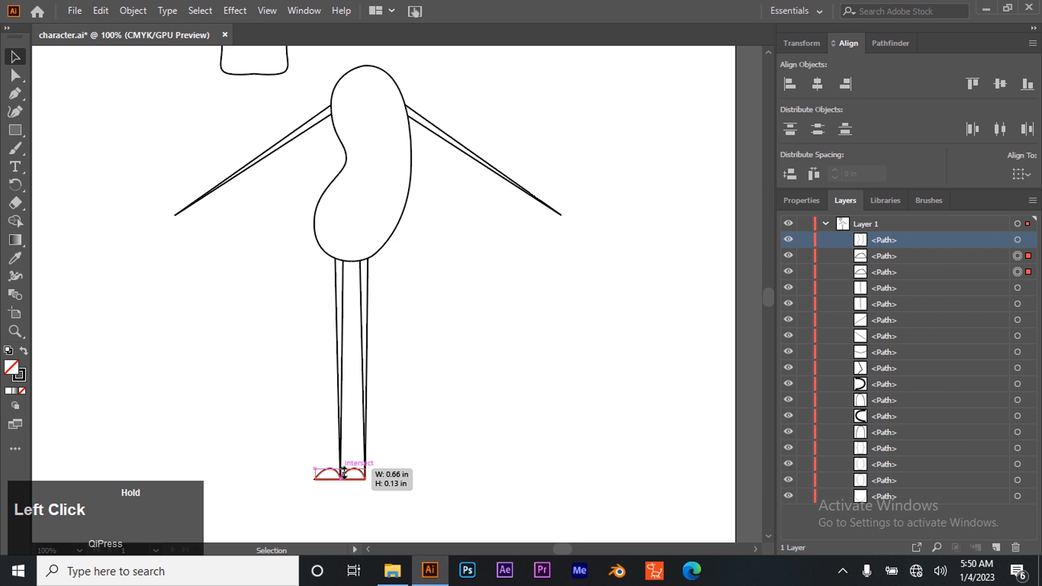
drag(344, 473, 343, 470)
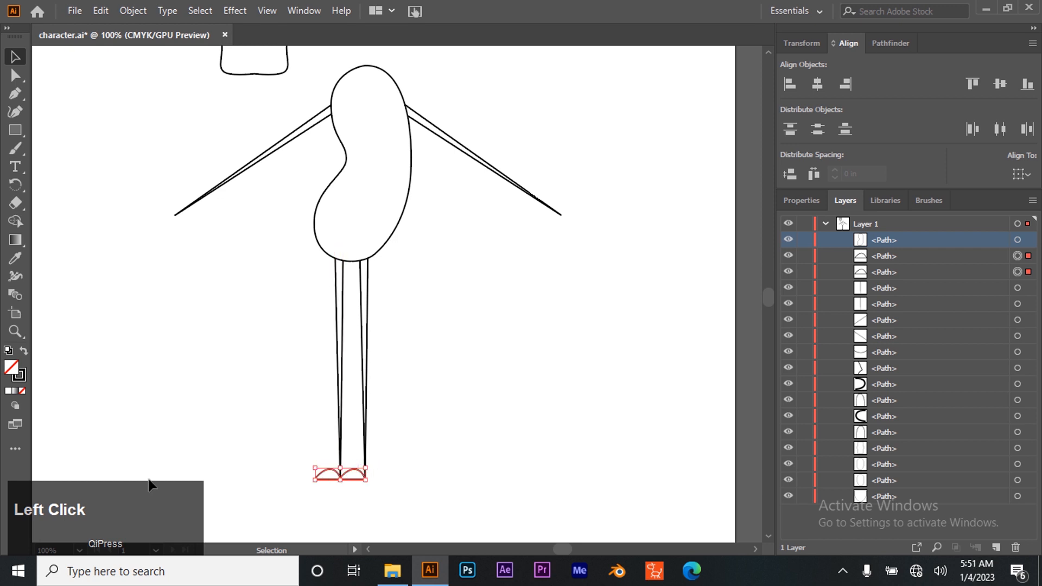
click(14, 333)
click(356, 493)
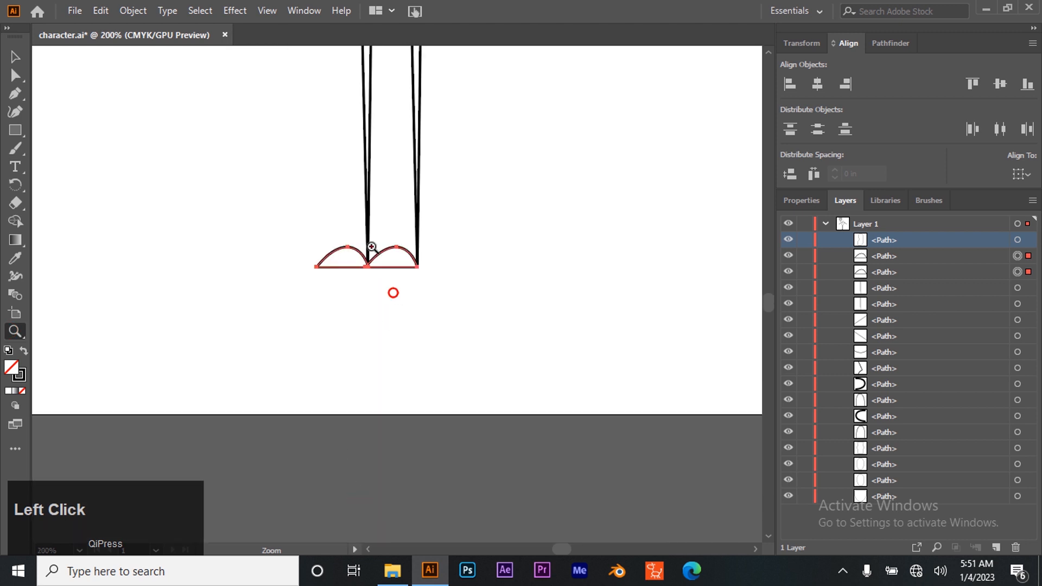
click(372, 247)
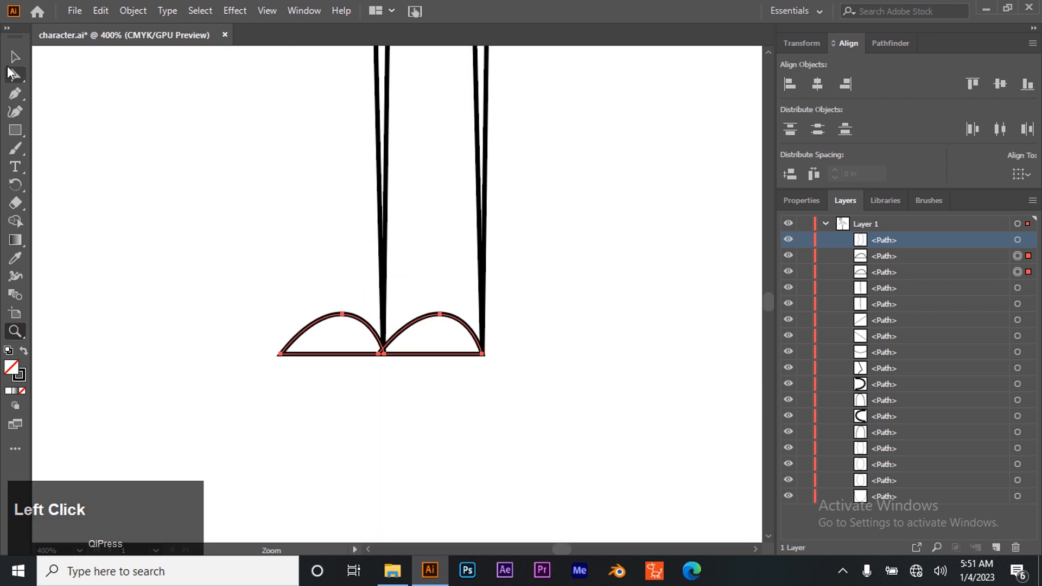
click(15, 57)
drag(382, 313, 385, 322)
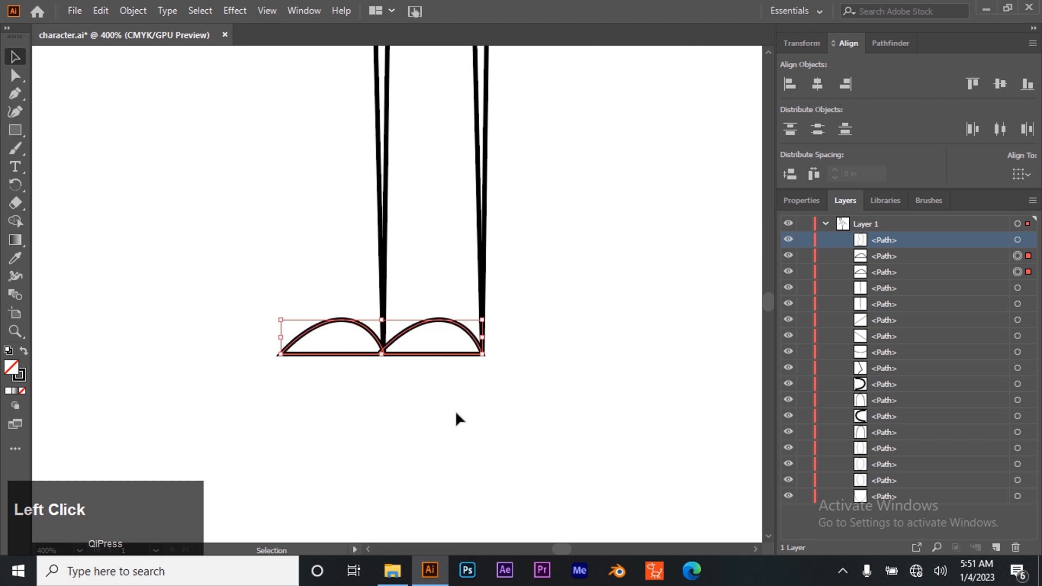
- Select the arm path that extends to the right of the torso
scroll(456, 418, up, 5)
key(z)
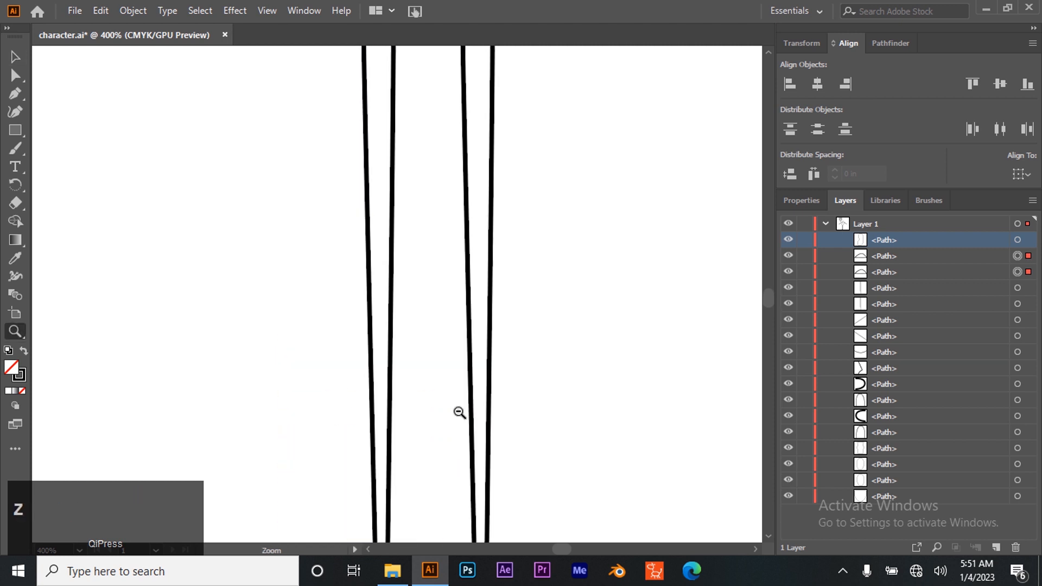
alt+click(458, 412)
alt+click(442, 359)
alt+click(400, 295)
drag(397, 267, 412, 328)
key(space)
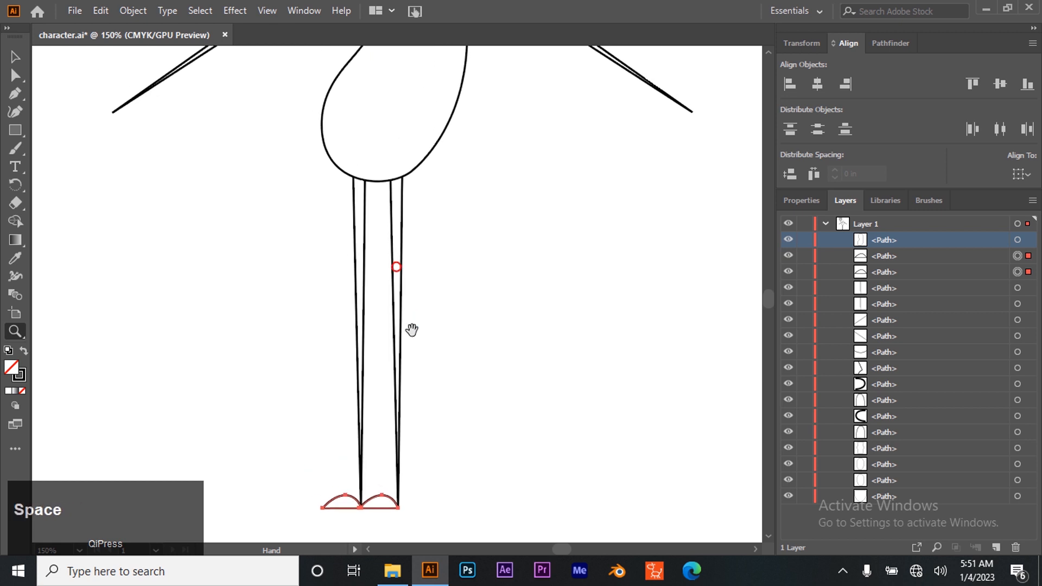
drag(372, 169, 344, 425)
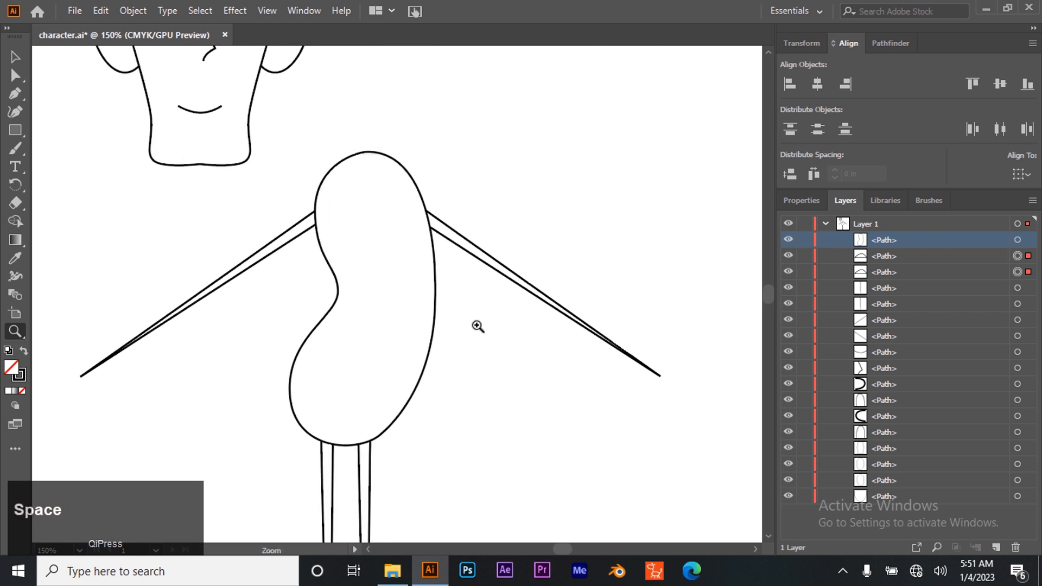
click(13, 58)
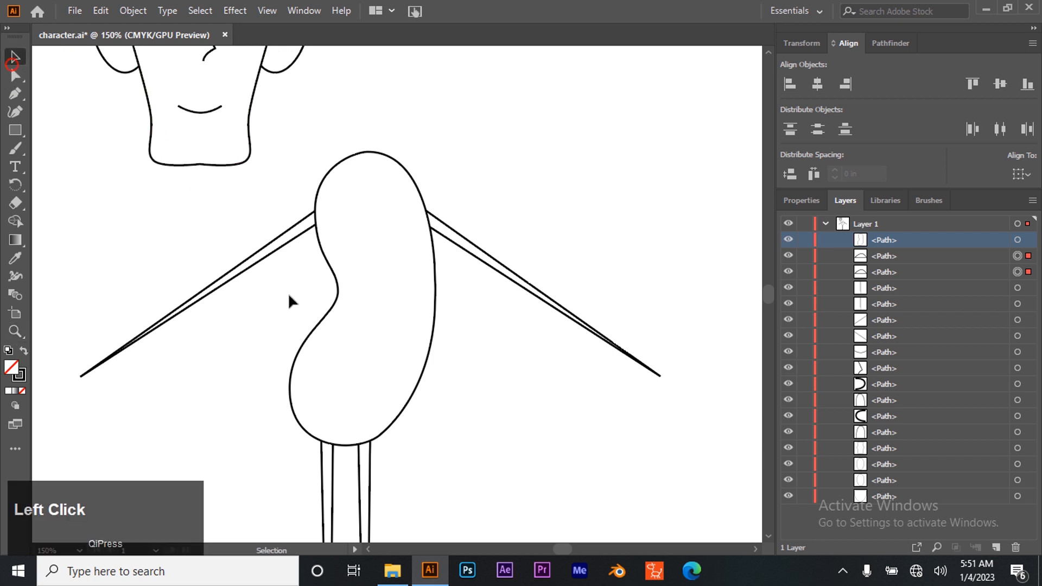
click(478, 248)
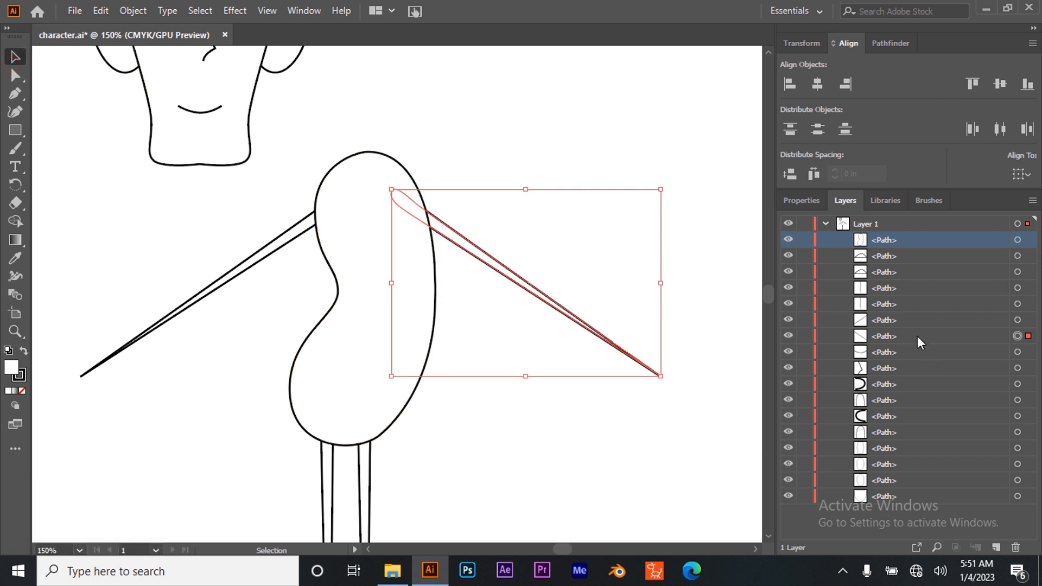
click(899, 337)
drag(893, 340, 901, 237)
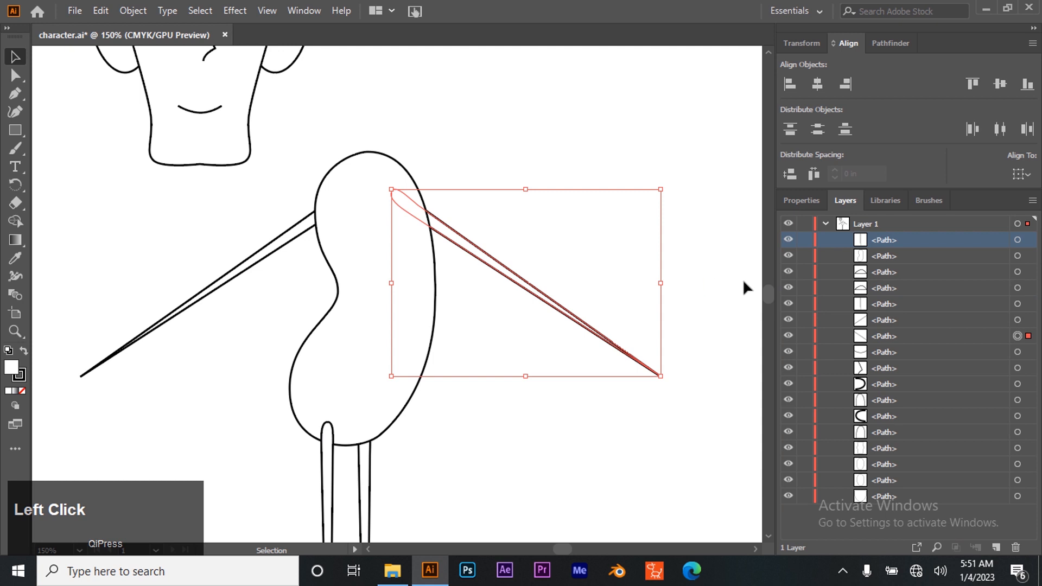
key(ctrl+z)
- Move the right-hand arm path to the front of Layer 1, above the torso
click(885, 337)
drag(894, 298, 899, 229)
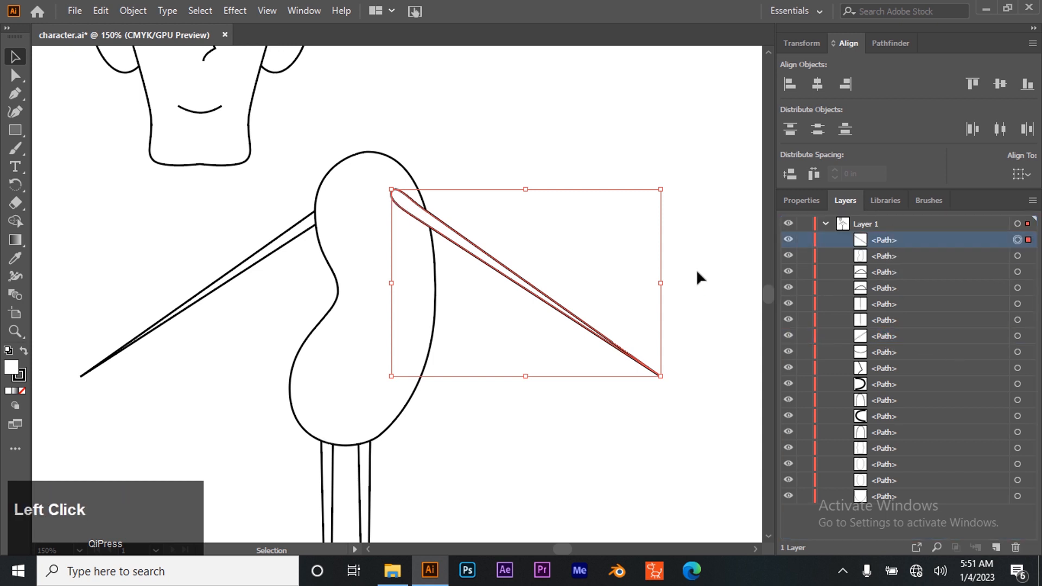
click(639, 217)
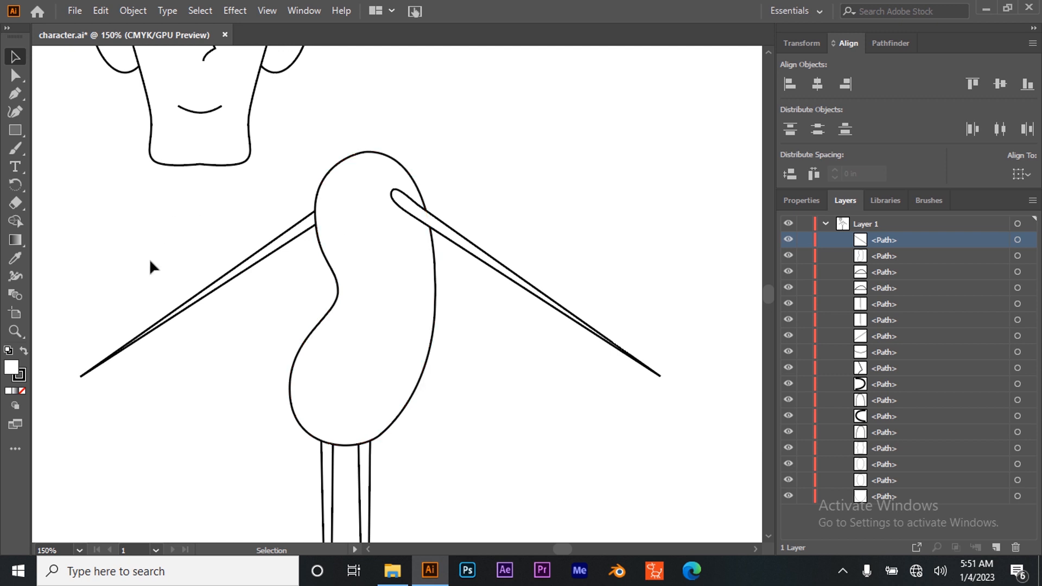
- Start a shirt outline with the Pen tool at the top of the torso, curving just outside its left edge to the arm
click(18, 332)
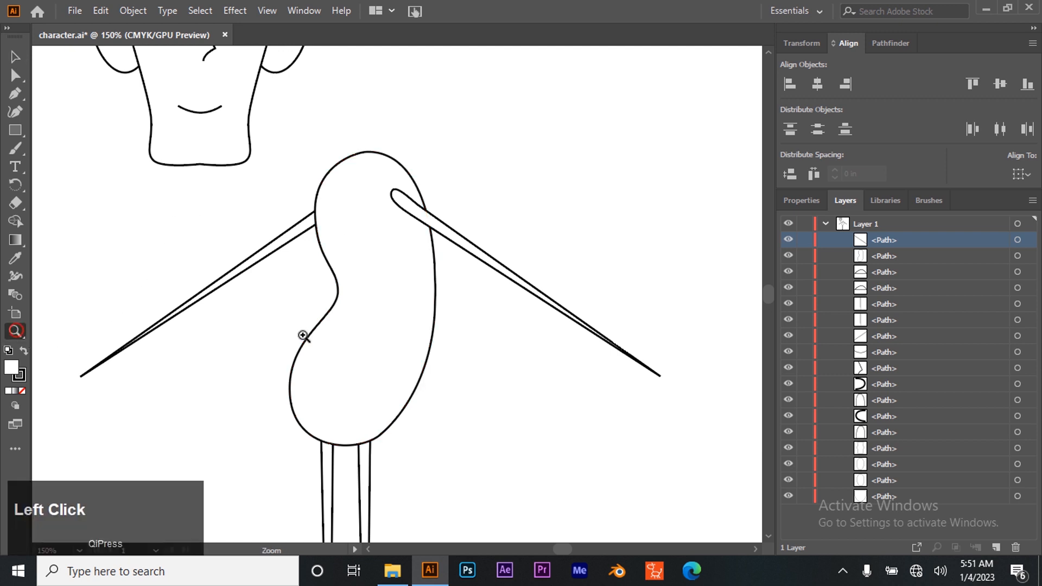
click(367, 300)
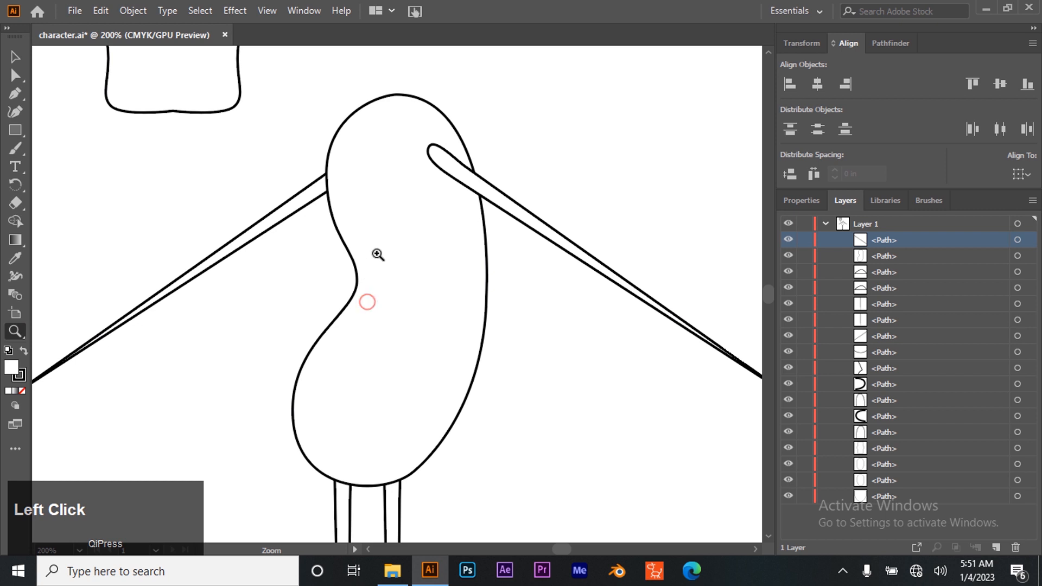
click(417, 213)
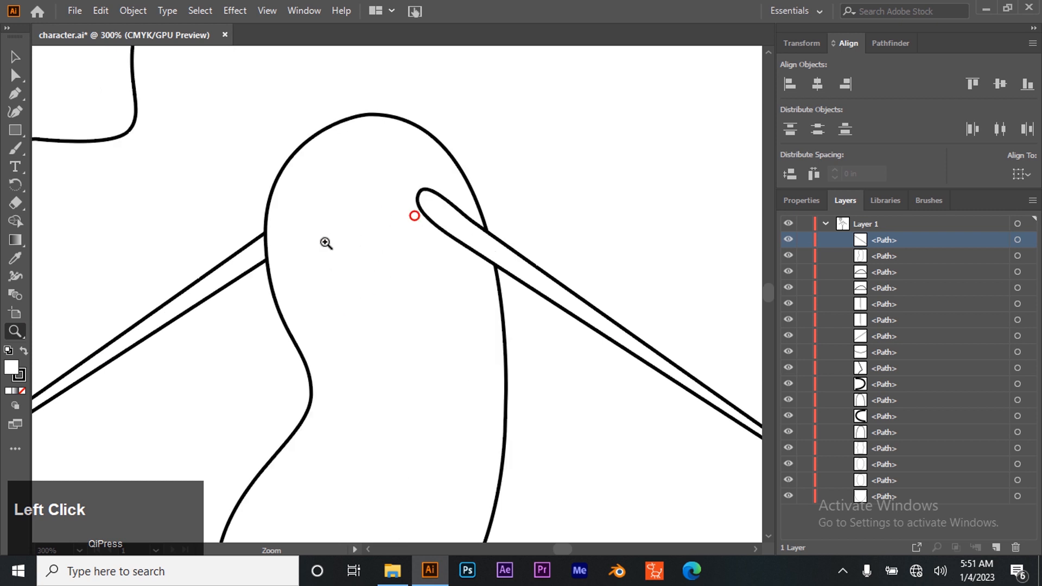
click(13, 75)
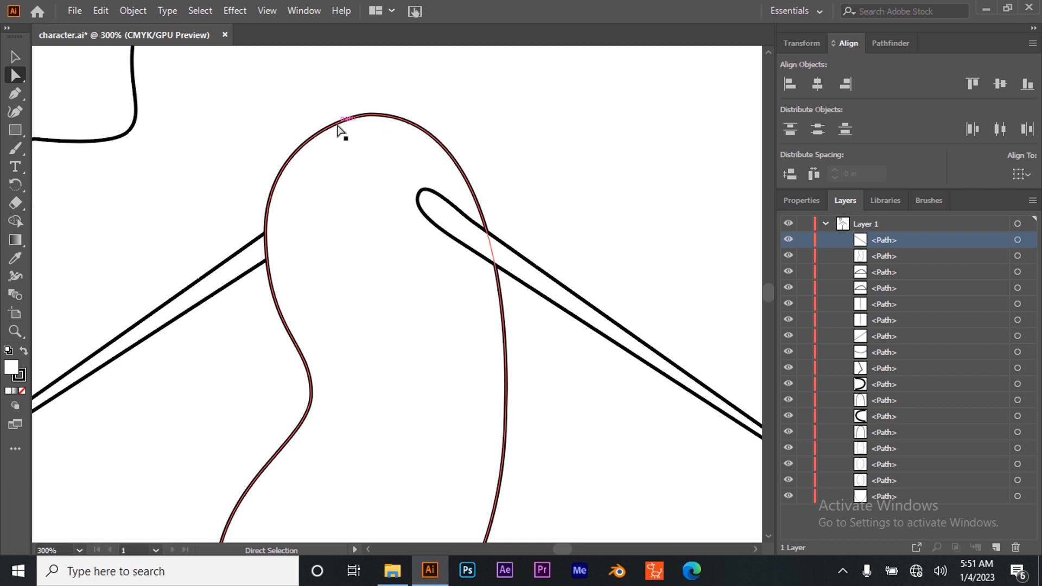
click(23, 92)
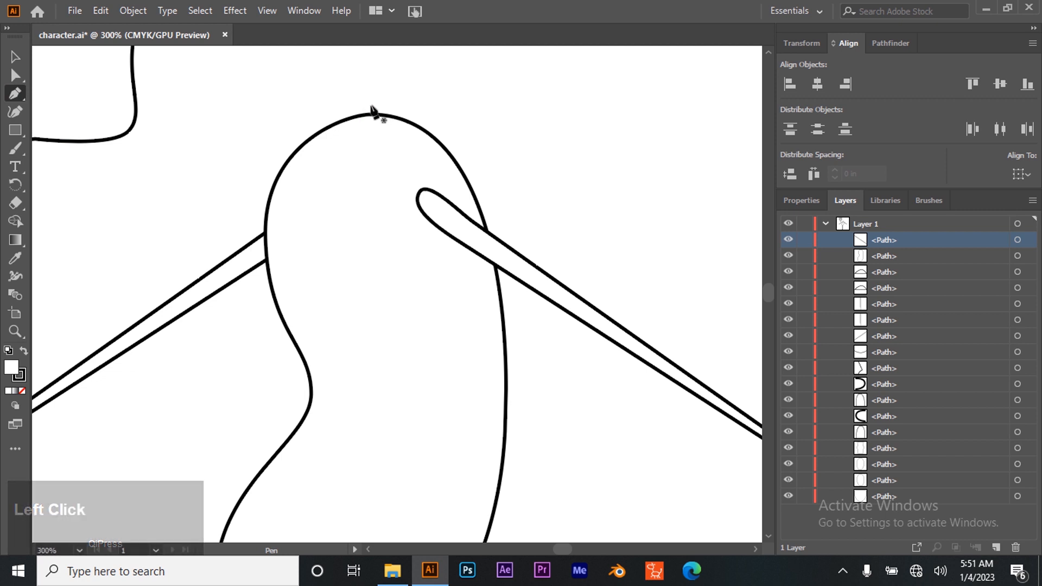
click(368, 109)
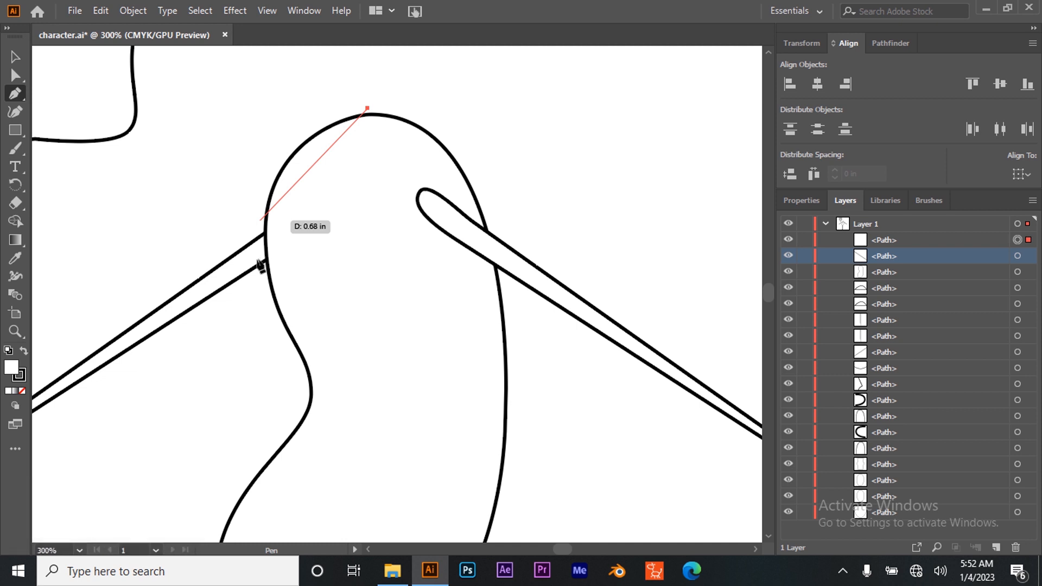
drag(259, 248, 268, 367)
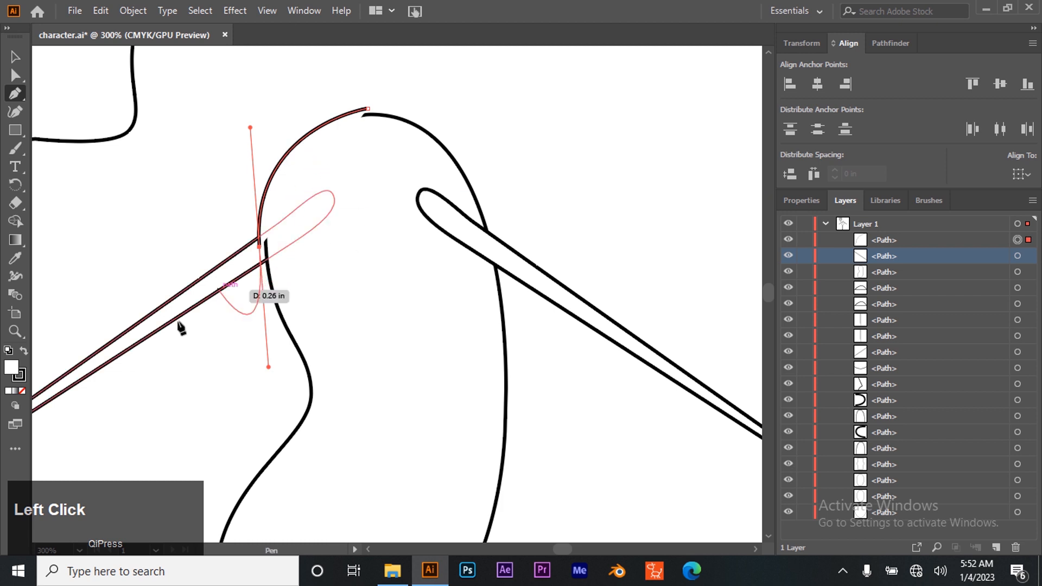
- Set the new outline's fill to none and continue it outside the waist to the left hip, angling the last handle inward for the hem
click(22, 391)
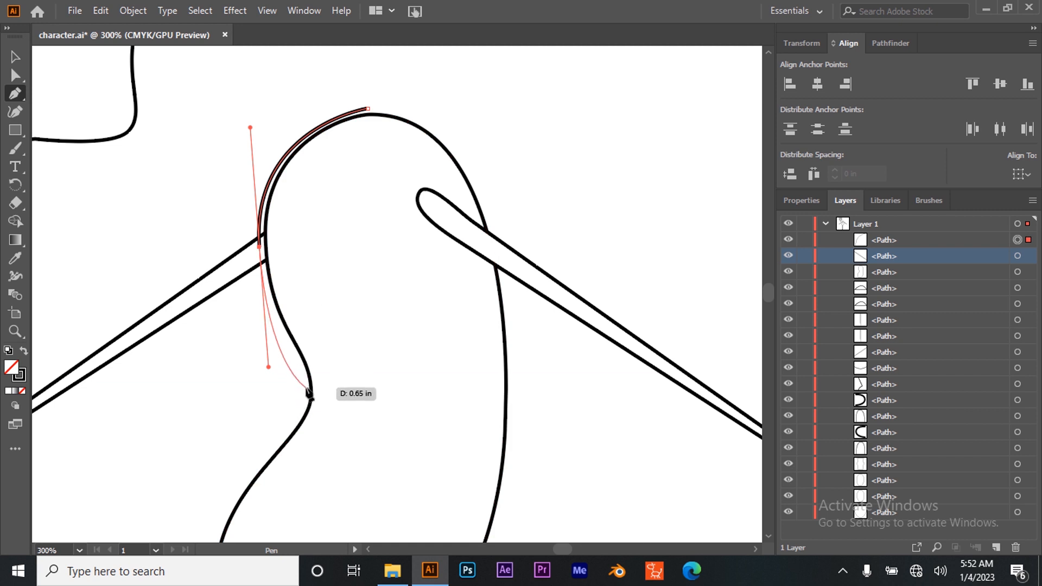
drag(304, 385, 309, 448)
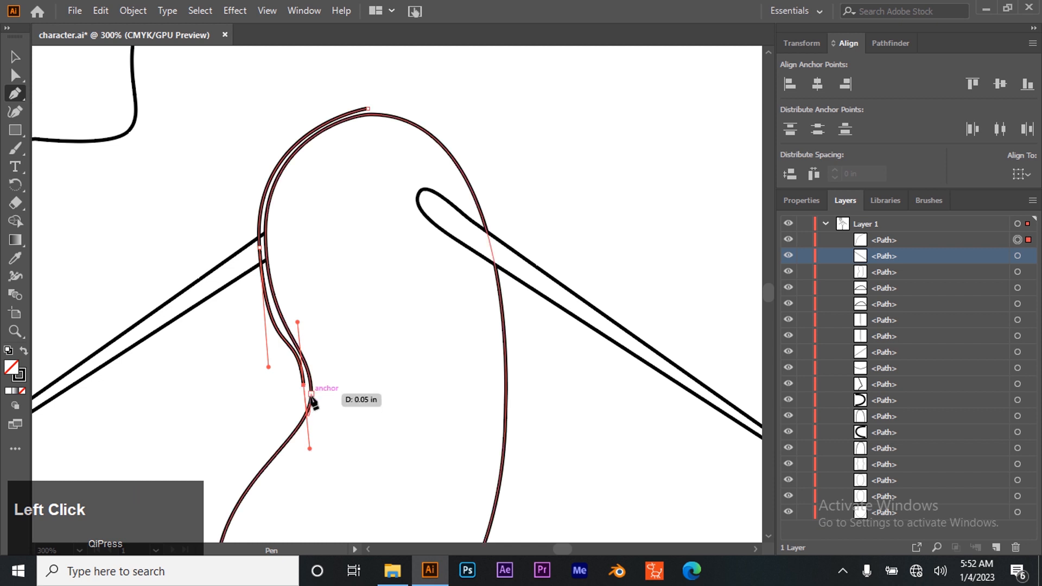
scroll(314, 357, down, 5)
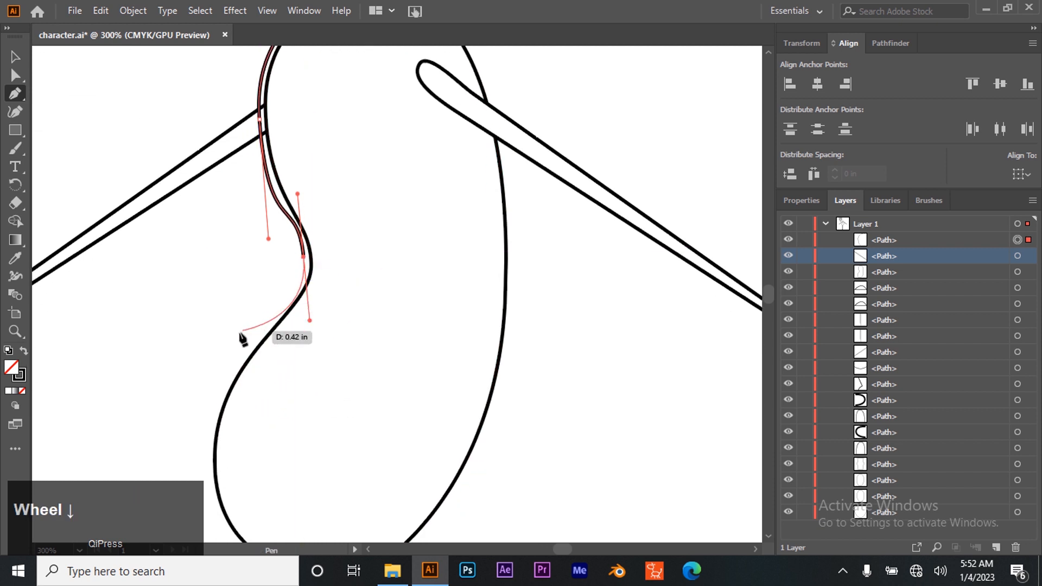
scroll(207, 411, down, 2)
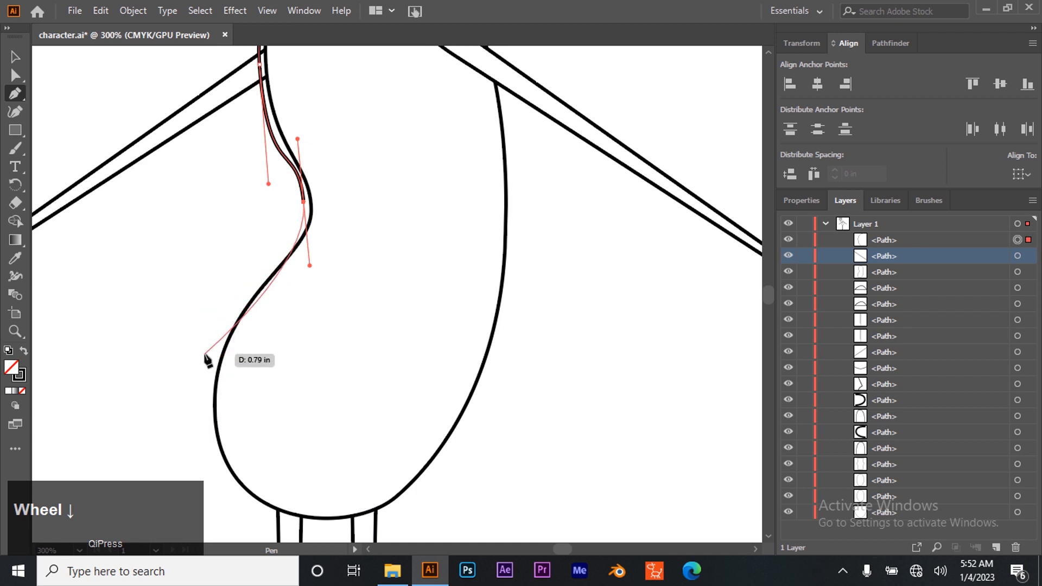
drag(206, 390, 202, 509)
key(alt)
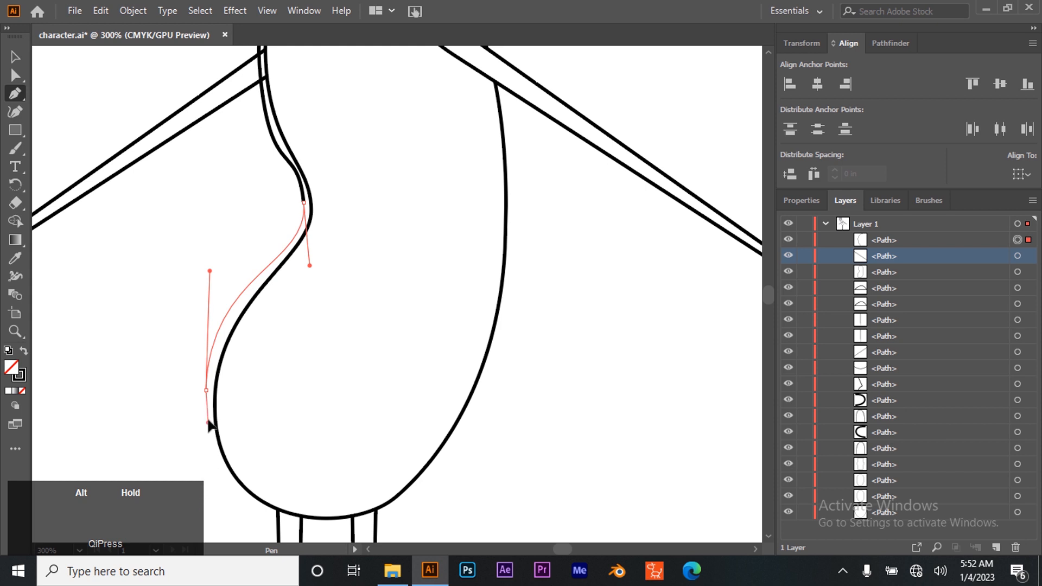
drag(159, 344, 132, 312)
drag(212, 436, 267, 413)
drag(203, 432, 223, 438)
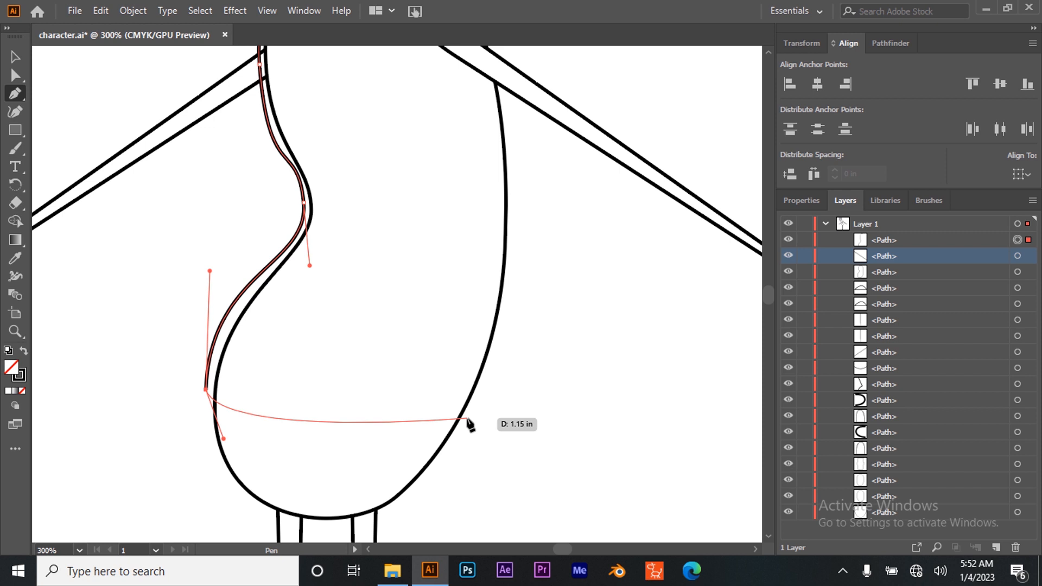
- Draw the shirt's curved hem across the lower torso and continue outside the torso's right edge to close the path at its starting point
drag(467, 419, 481, 394)
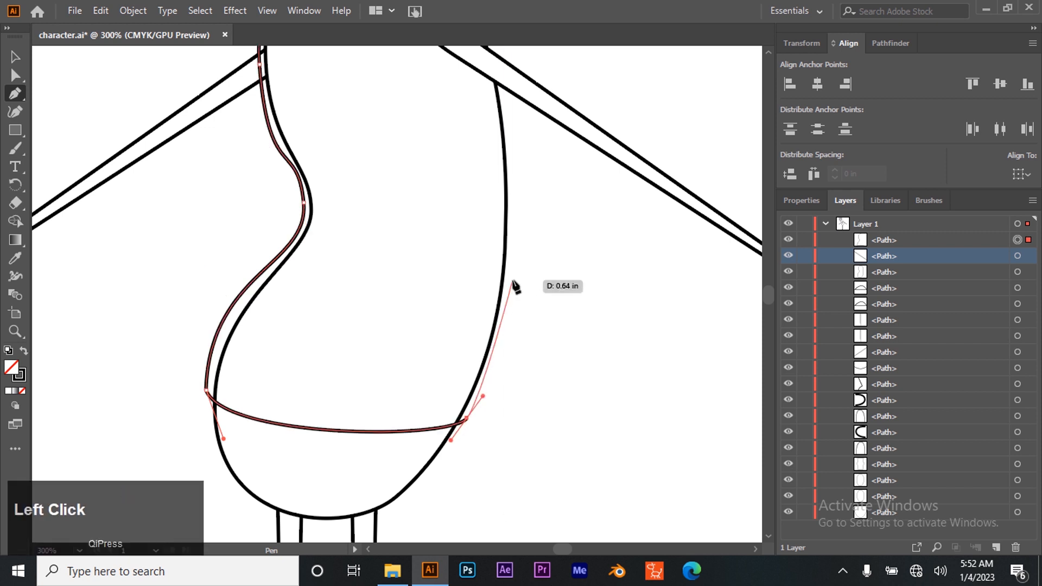
drag(505, 310, 506, 279)
key(ctrl)
key(ctrl+z)
drag(515, 225, 511, 163)
scroll(498, 154, up, 4)
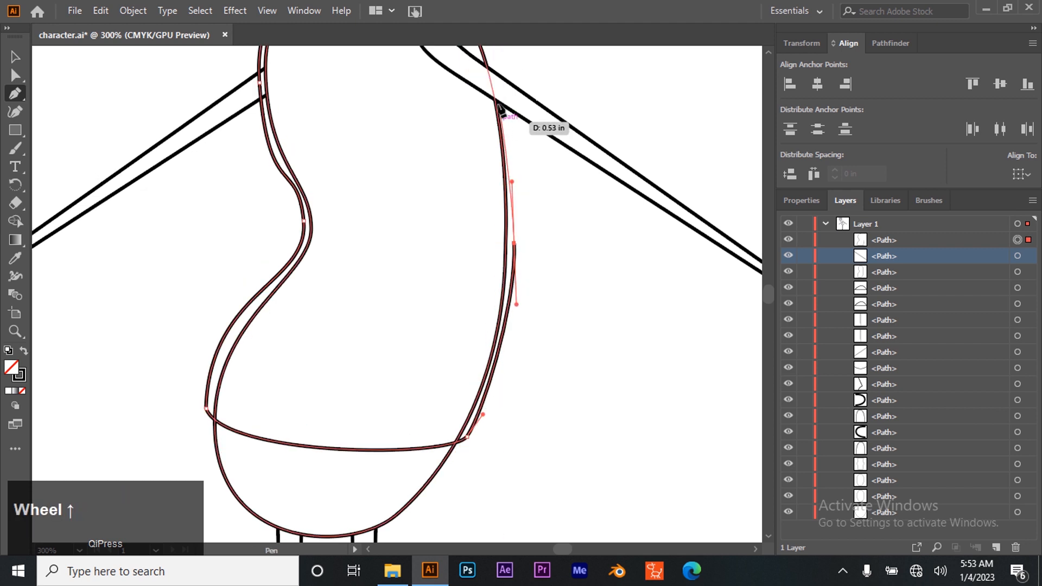
scroll(498, 155, up, 1)
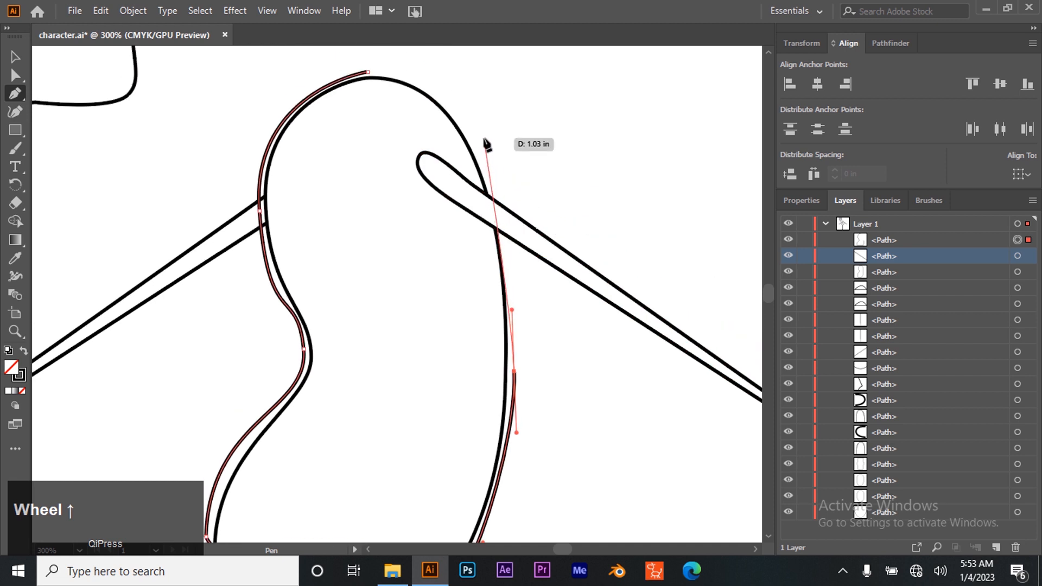
click(490, 176)
drag(486, 164, 474, 136)
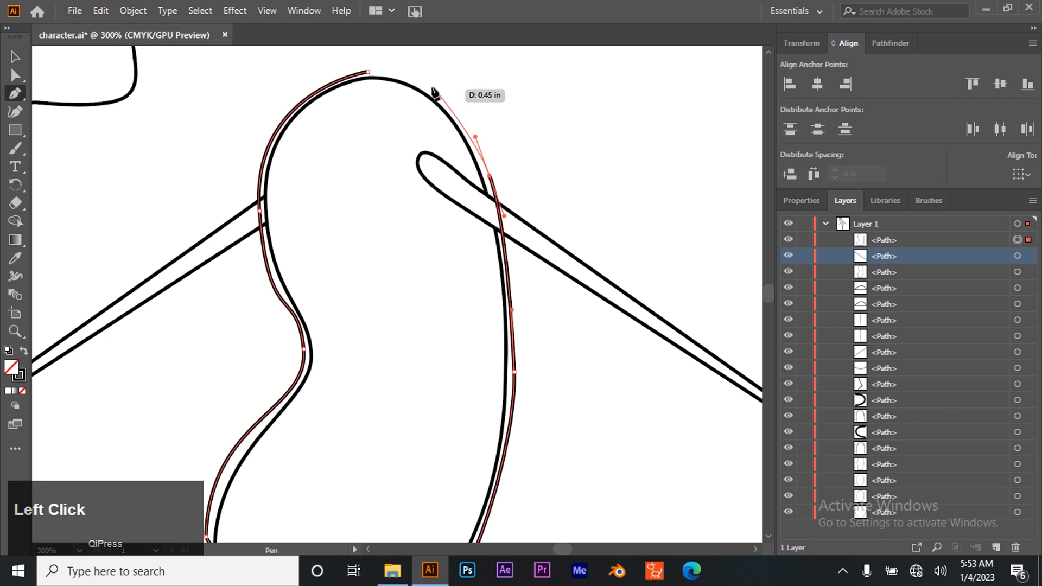
drag(367, 73, 282, 64)
- Move the shirt's lower-left hem anchor slightly down and adjust its upper handle so the curve follows the torso's hip
scroll(479, 230, down, 5)
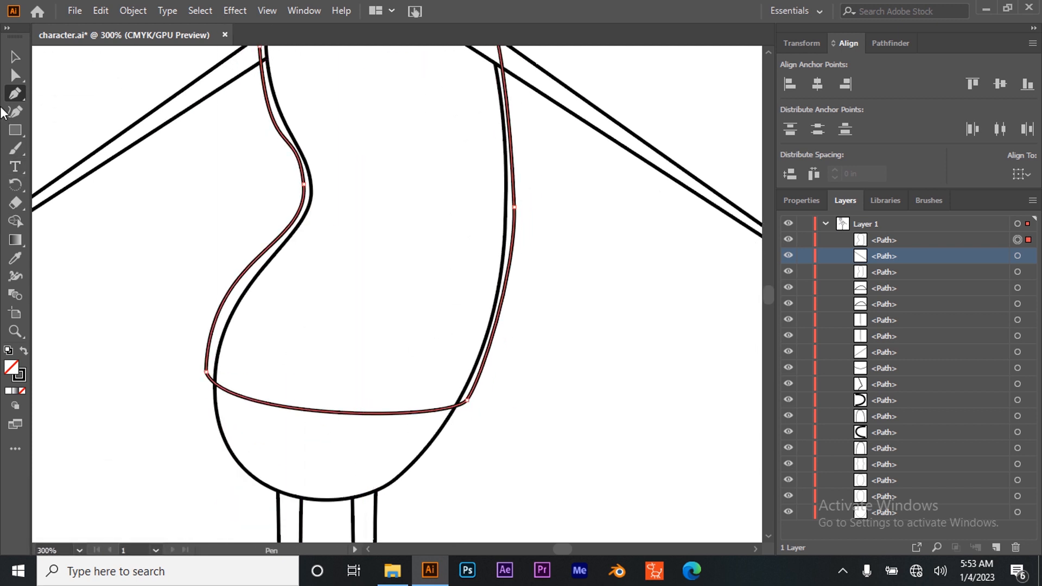
click(15, 75)
drag(205, 374, 210, 415)
drag(214, 295, 200, 263)
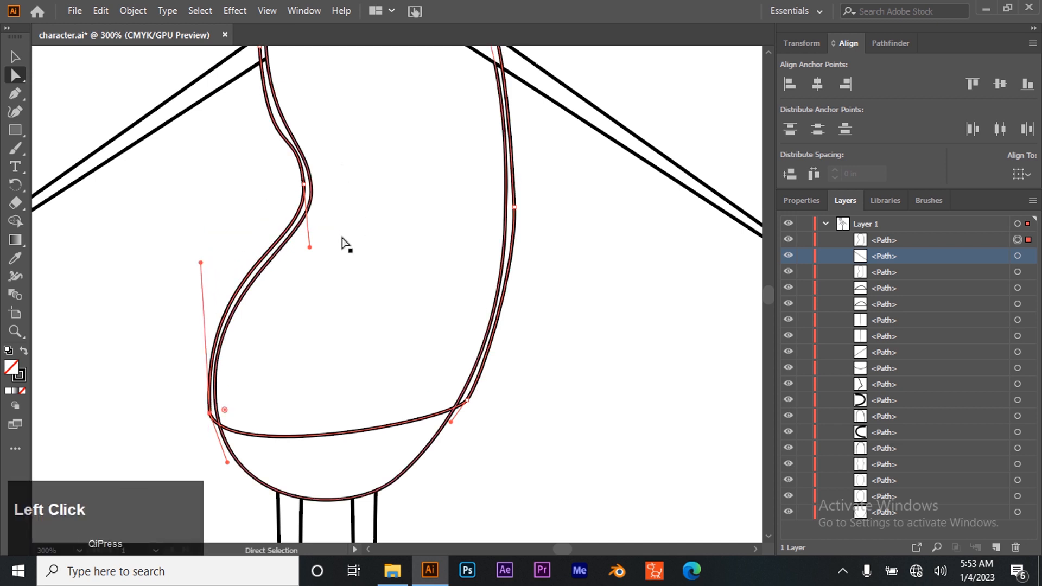
drag(210, 413, 209, 411)
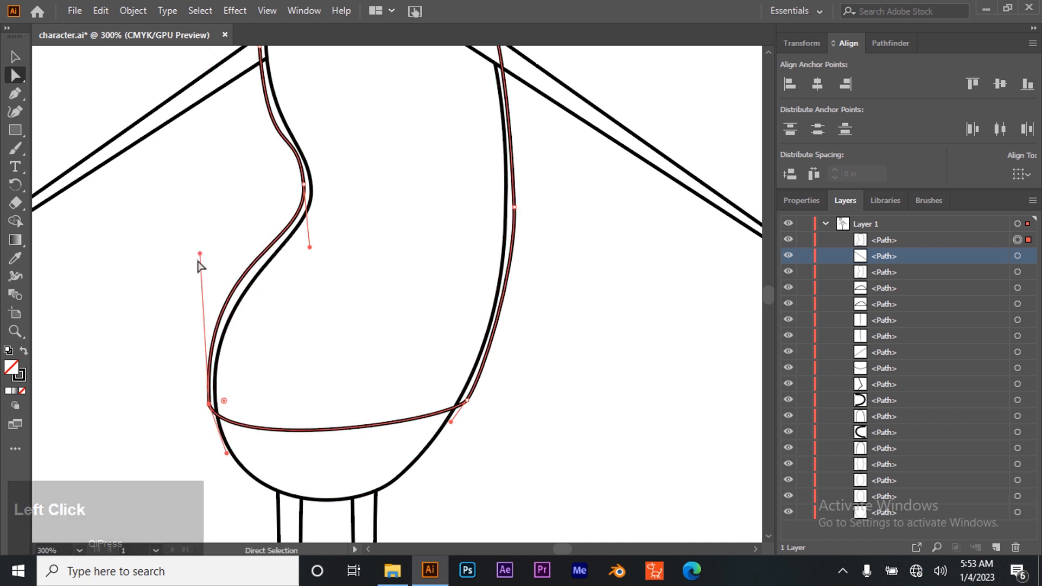
drag(199, 254, 201, 263)
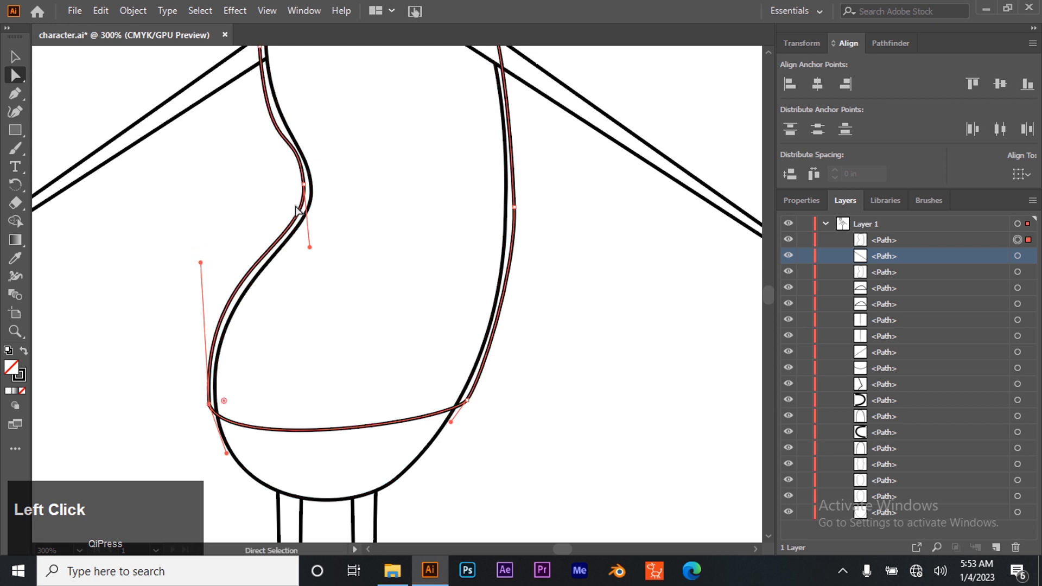
- Adjust the handles of the shirt's waist and left shoulder anchors so the curve runs evenly alongside the torso
click(303, 183)
scroll(278, 187, up, 5)
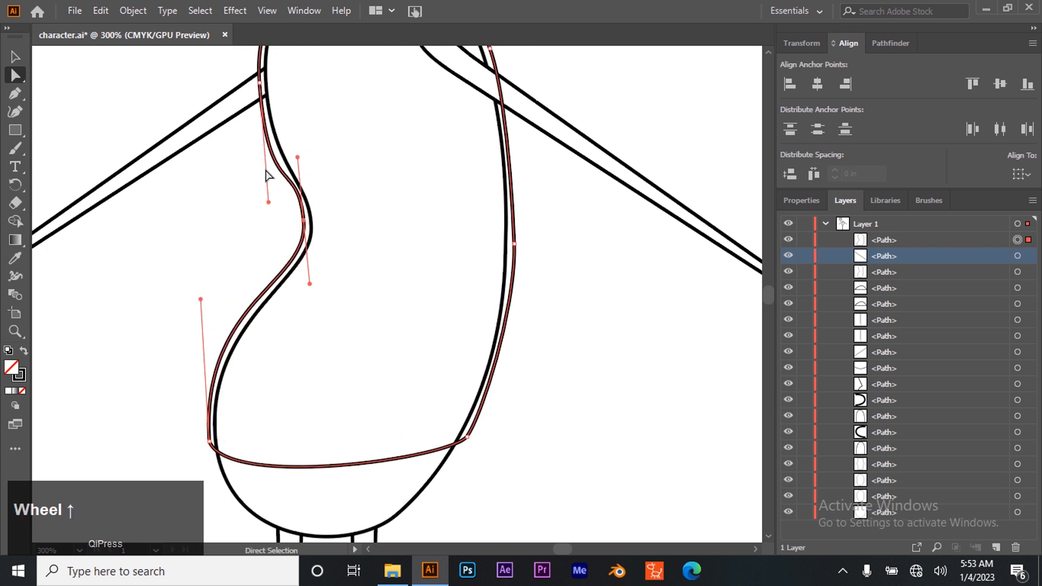
drag(268, 294, 295, 250)
key(ctrl+z)
click(280, 255)
click(304, 314)
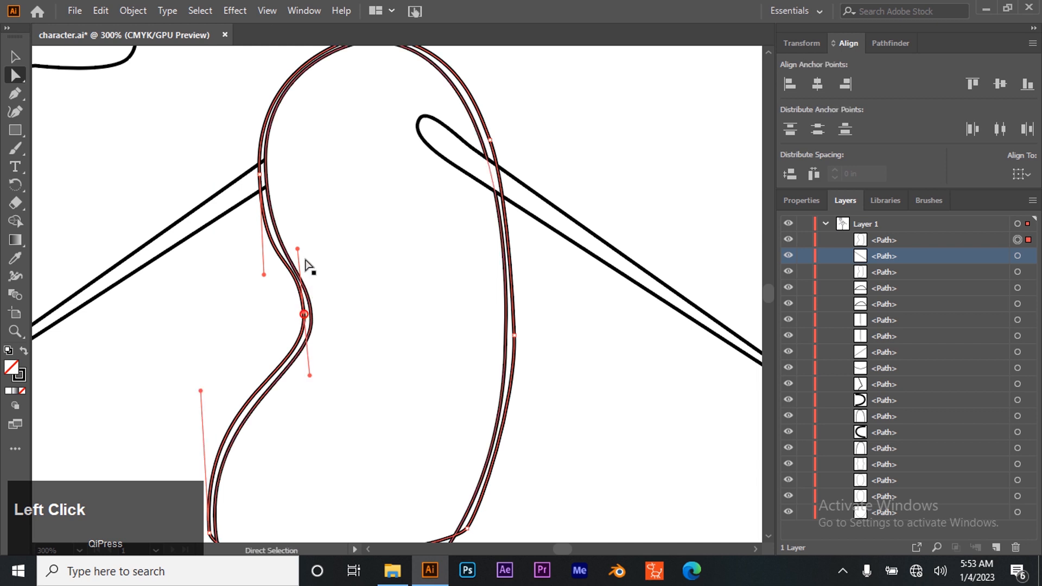
drag(297, 248, 299, 266)
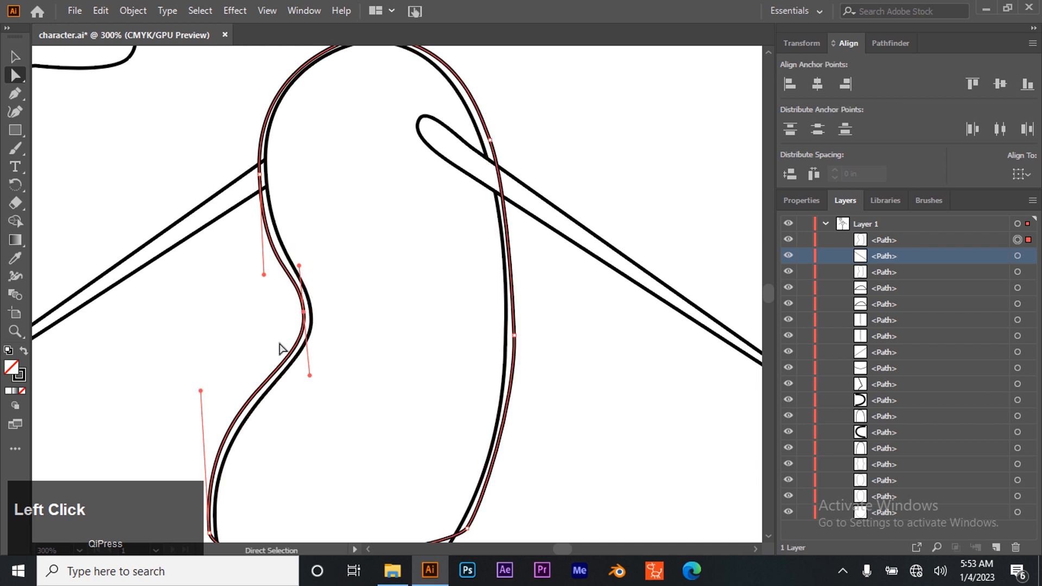
scroll(373, 234, up, 2)
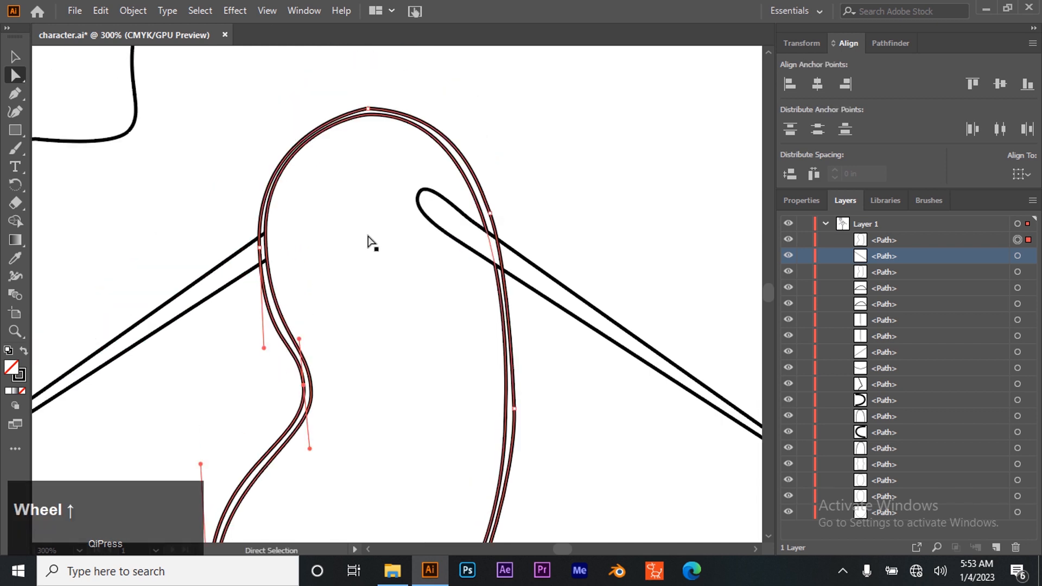
drag(268, 251, 255, 121)
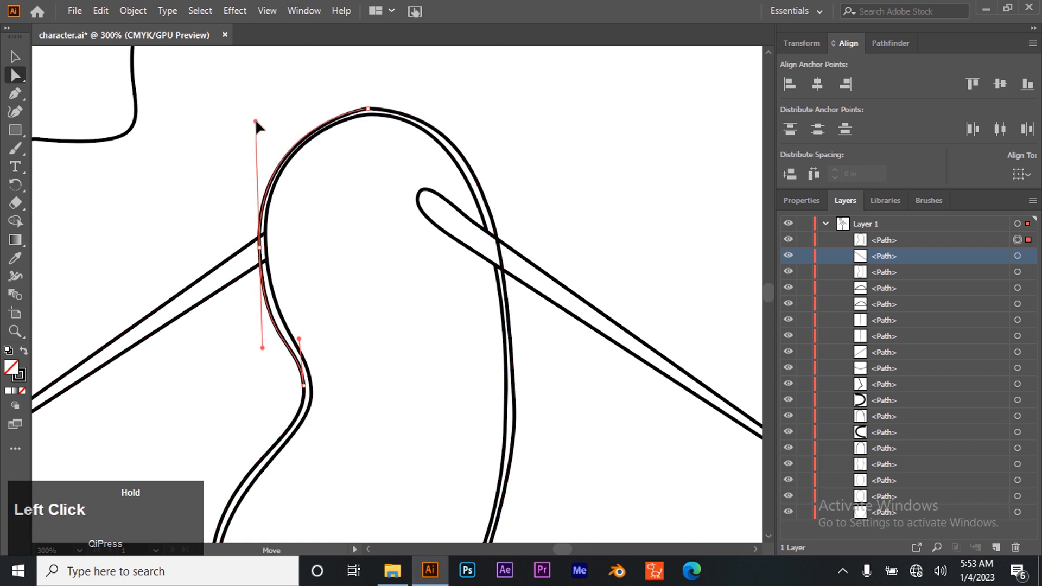
- Move the shirt's lower-right hem corner closer to the torso and reshape the right side curve with its handle
scroll(372, 268, down, 6)
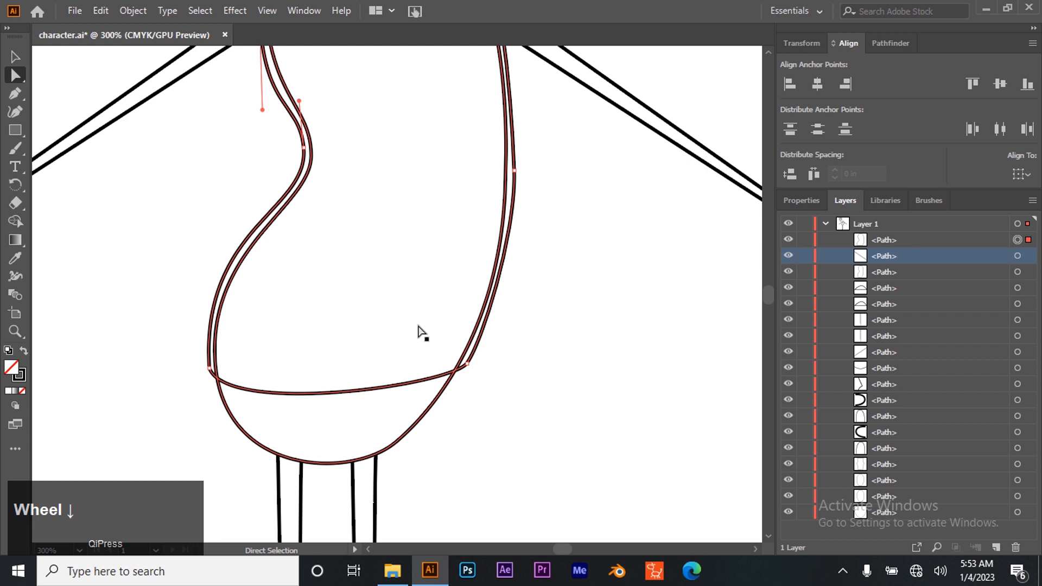
drag(466, 363, 455, 379)
scroll(510, 283, up, 4)
drag(512, 283, 516, 321)
drag(472, 507, 498, 463)
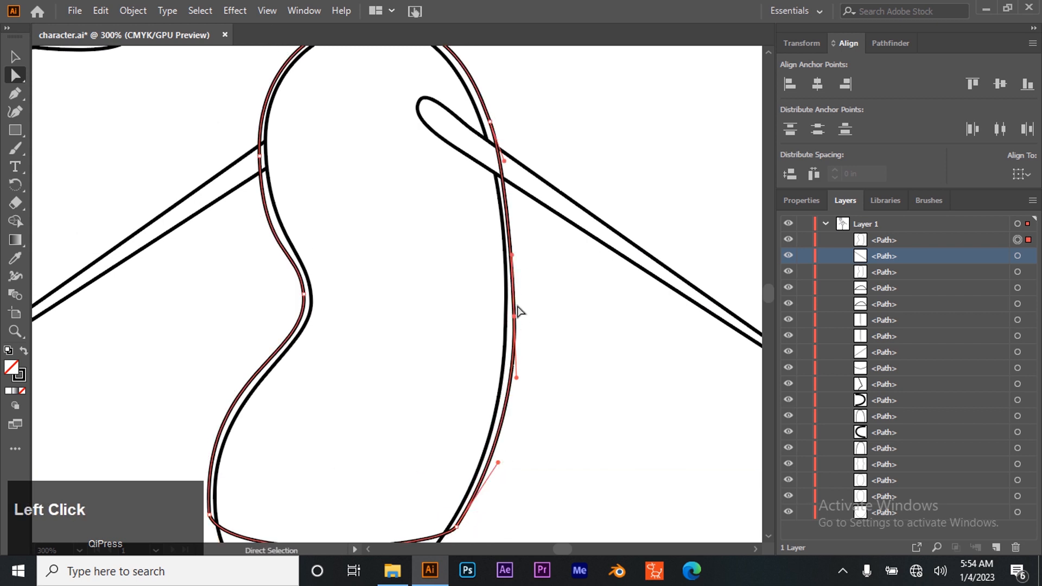
scroll(507, 250, up, 3)
scroll(435, 337, down, 5)
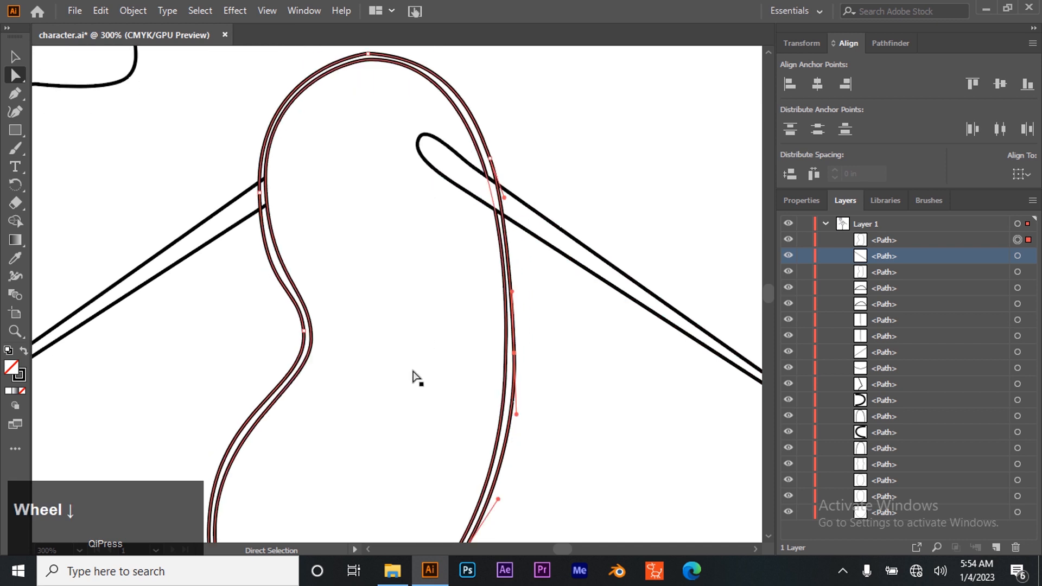
scroll(342, 414, down, 2)
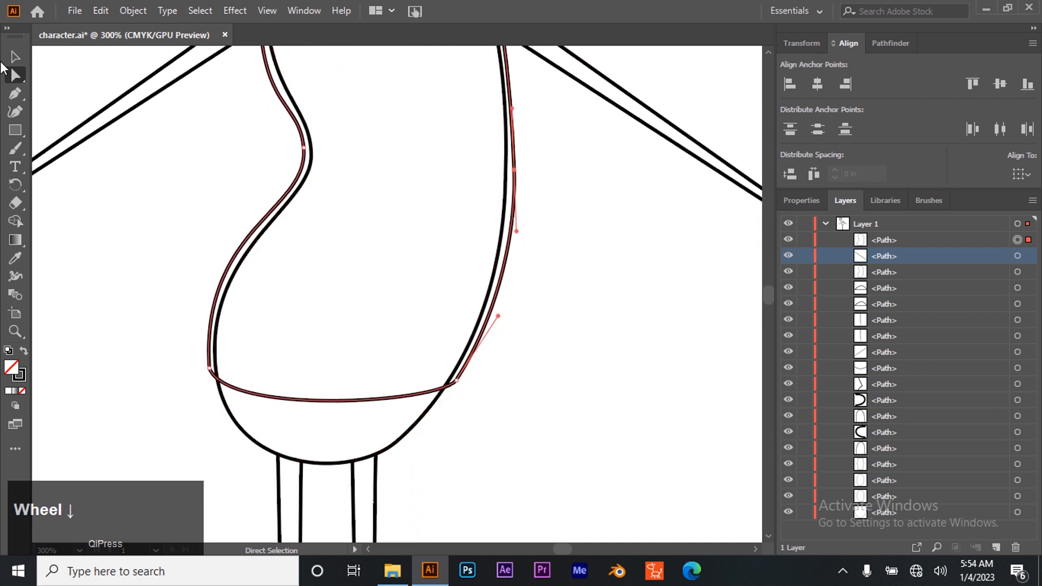
- Draw a closed hem band across the shirt's lower edge, with a curved underside just below the hem and a straight upper side inside the shirt
click(14, 58)
click(91, 275)
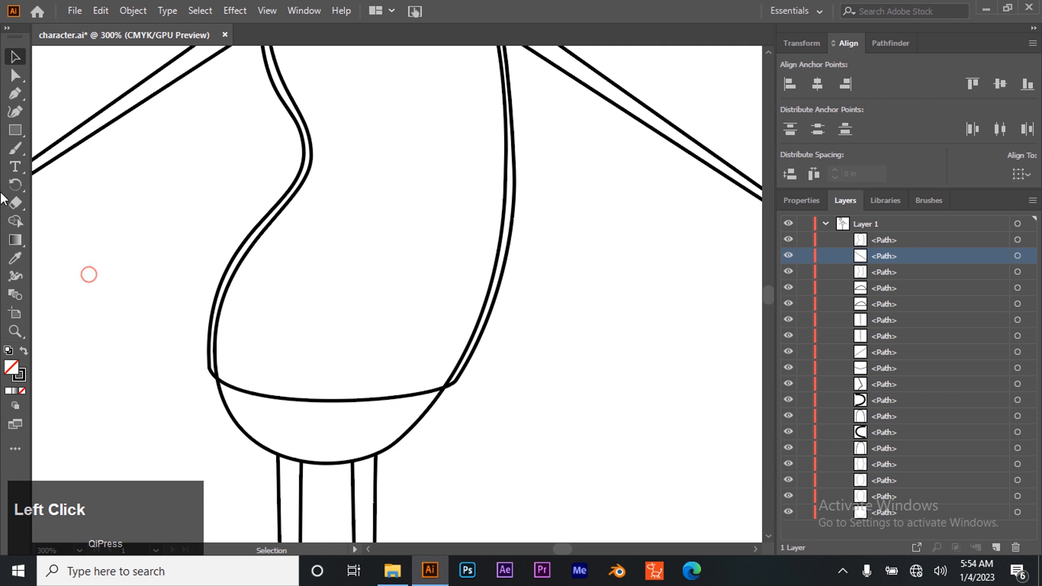
click(13, 76)
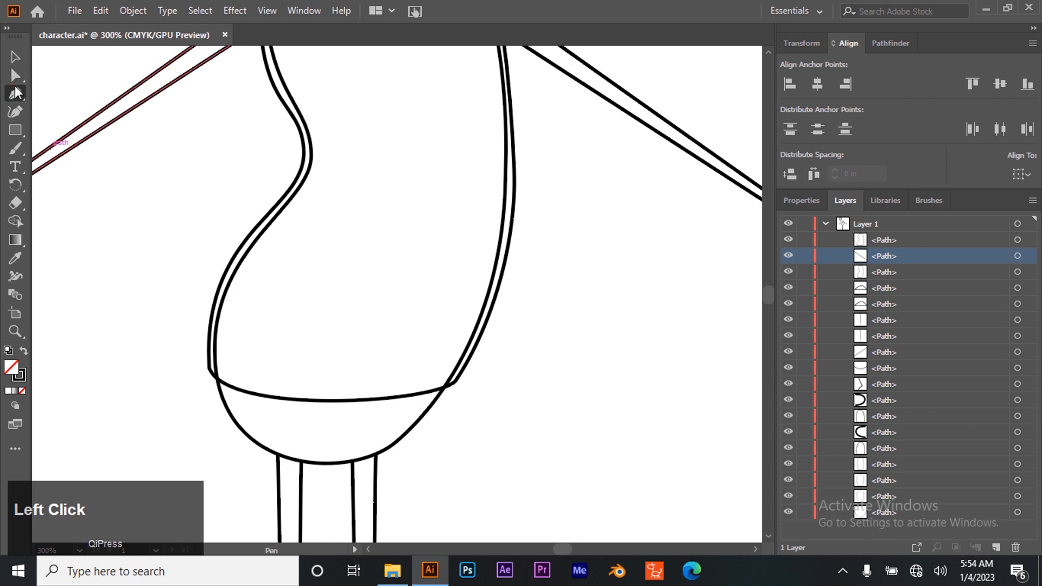
key(p)
drag(217, 366, 211, 390)
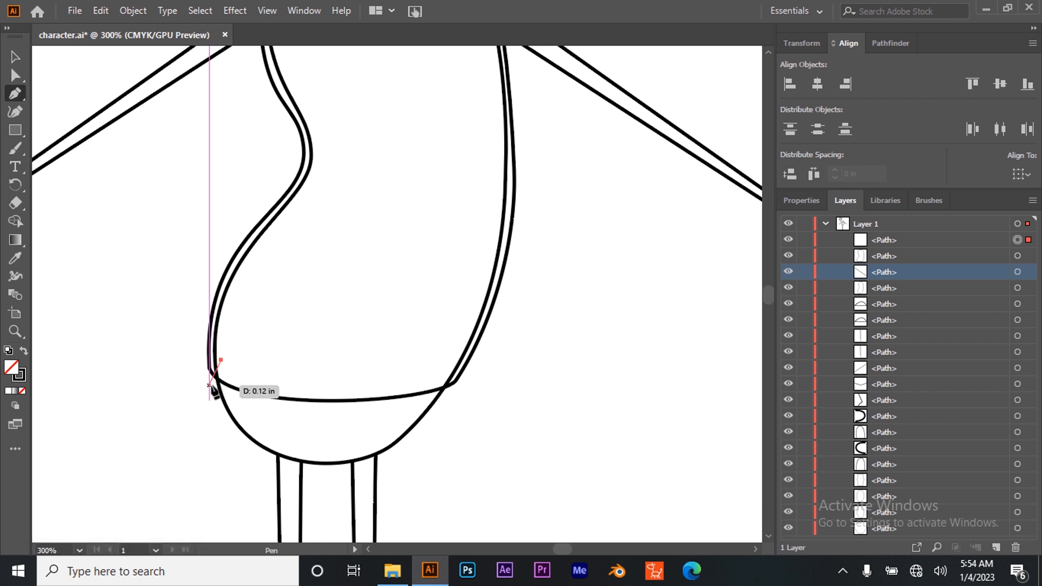
click(209, 386)
drag(313, 411, 377, 409)
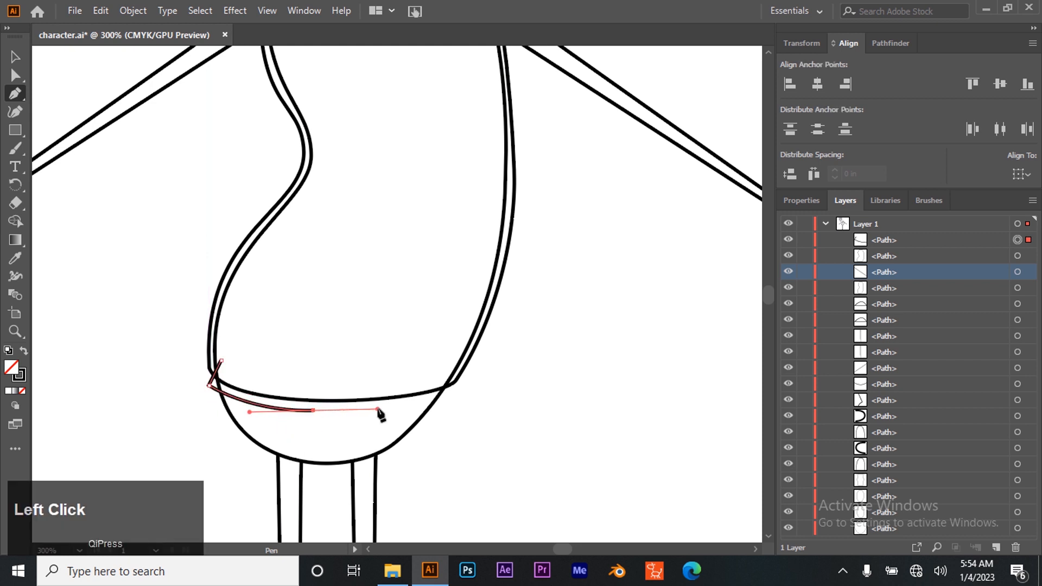
click(451, 392)
click(445, 354)
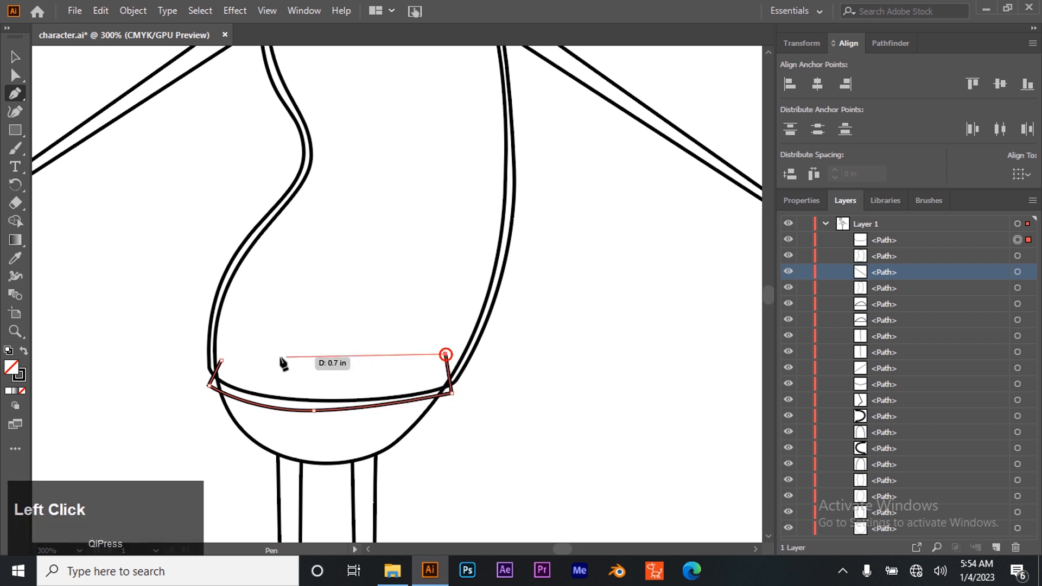
click(220, 361)
- Fill the shirt and the hem band with white, all CMYK values at 0%
click(15, 57)
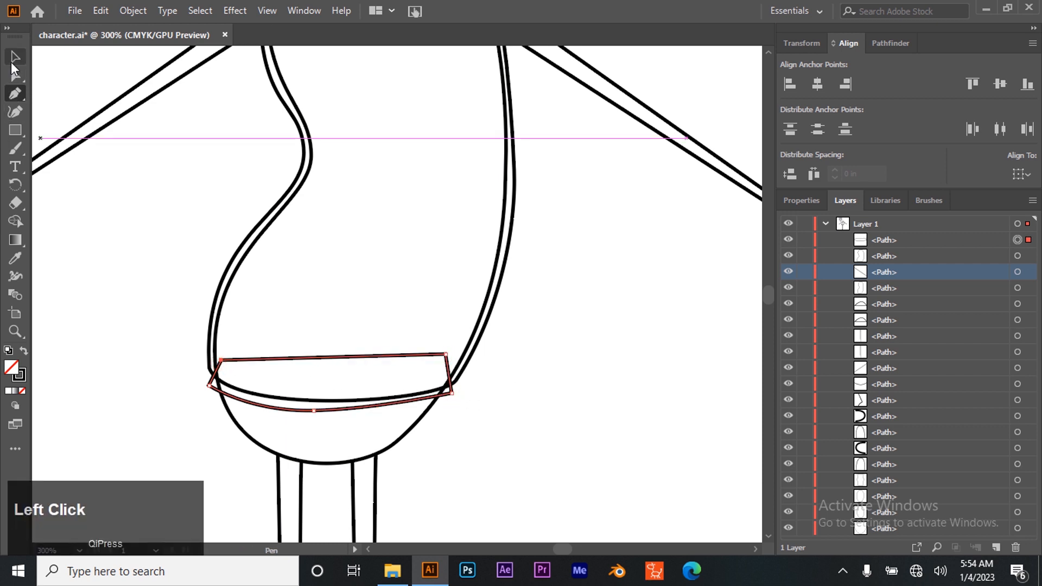
click(510, 254)
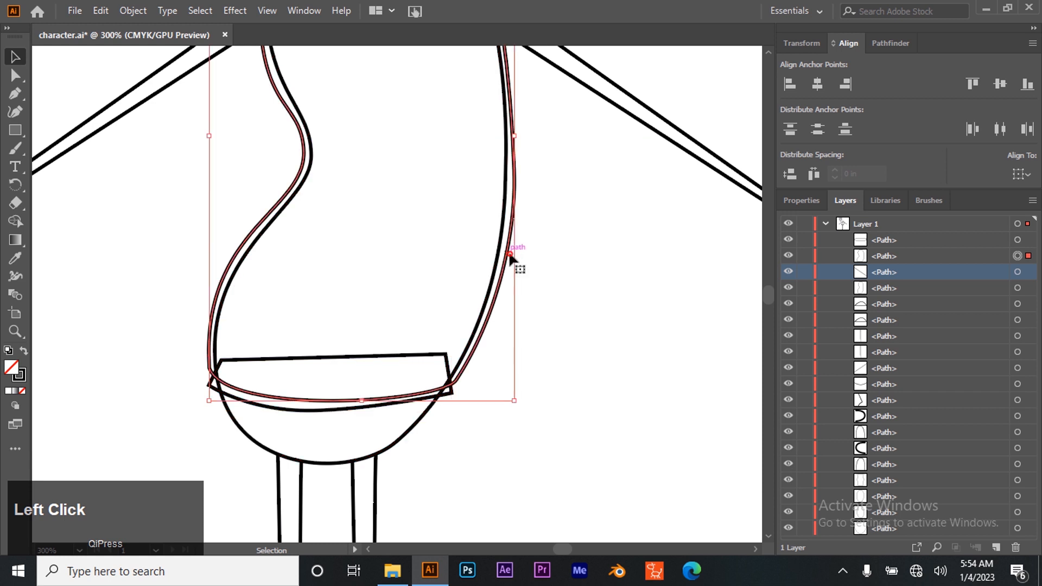
shift+click(427, 355)
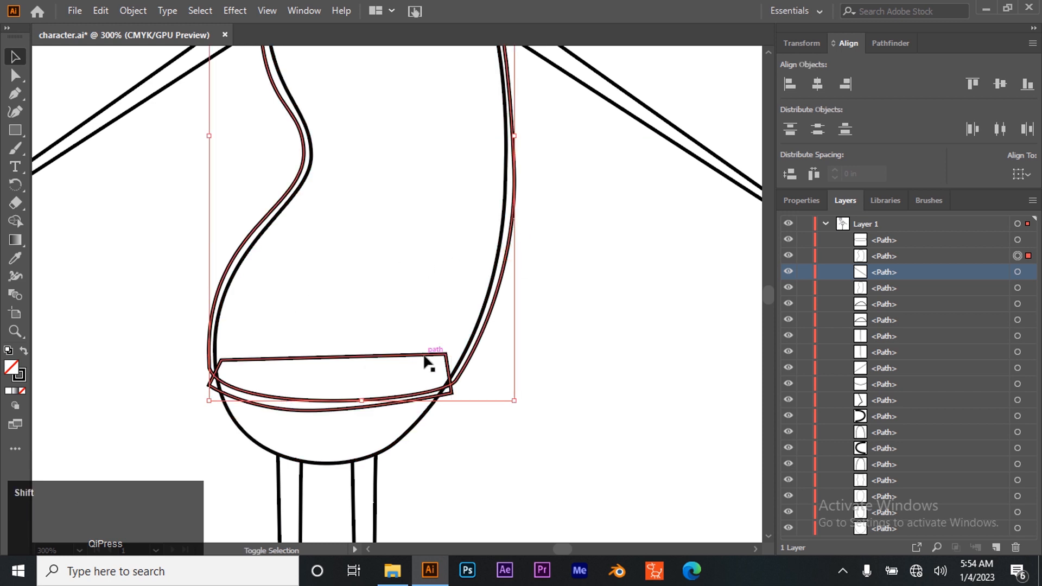
click(9, 391)
click(674, 379)
- Move the hem band's path directly below the shirt in the stacking order and close the colour settings
click(892, 240)
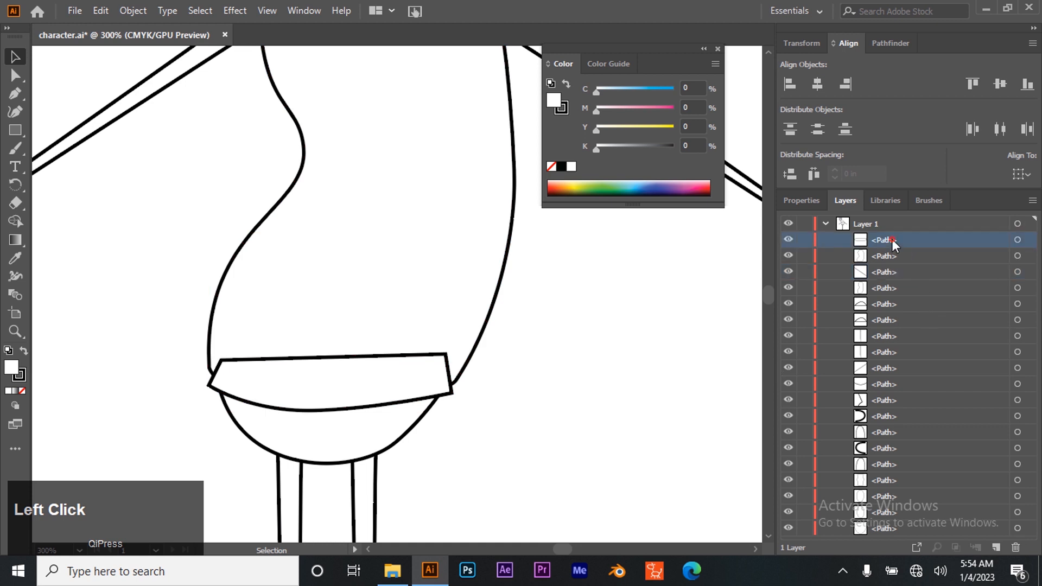
drag(880, 241, 883, 265)
click(600, 305)
click(717, 48)
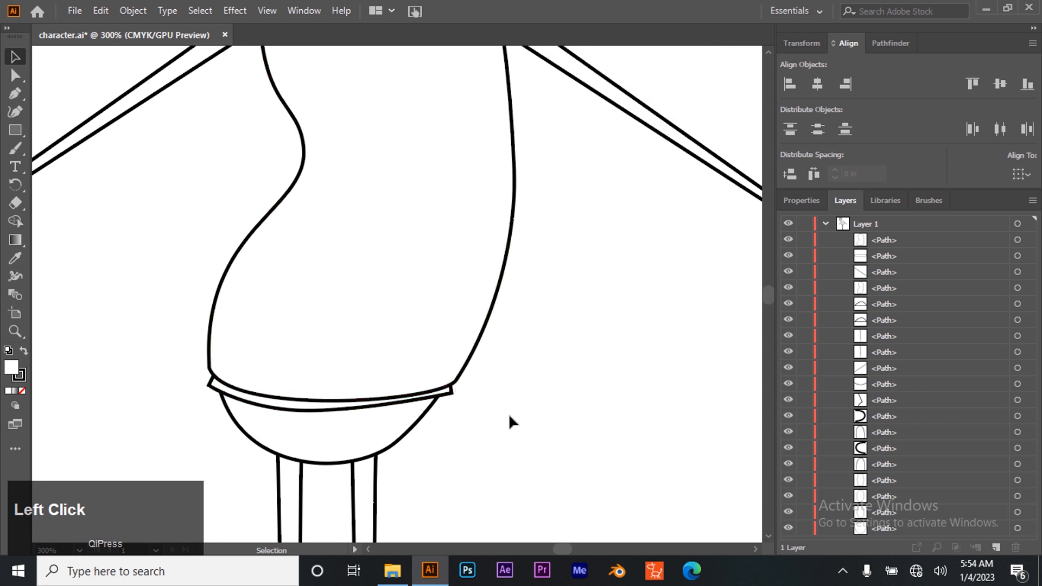
- With the Pen tool, start a patch on the shirt's lower left with a nearly flat upper edge below the waist and a notched, wavy right edge
scroll(390, 418, up, 5)
scroll(383, 442, down, 1)
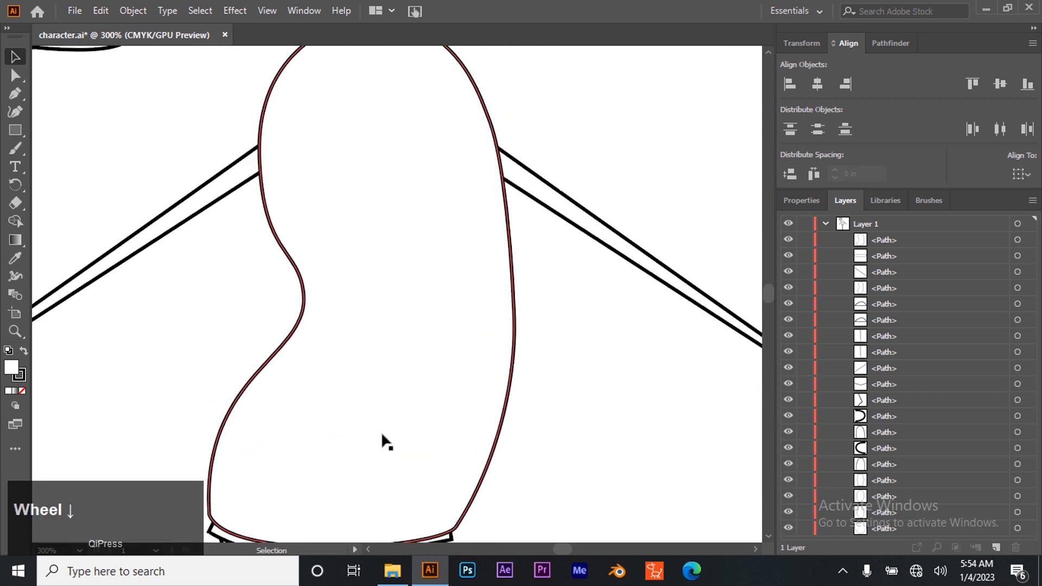
scroll(383, 441, up, 2)
scroll(349, 380, down, 6)
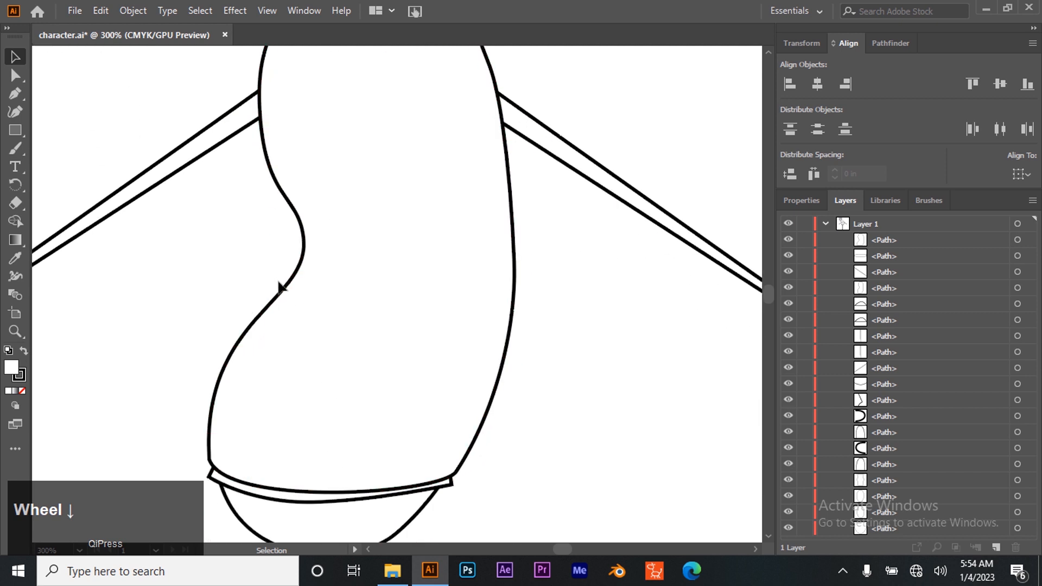
click(15, 93)
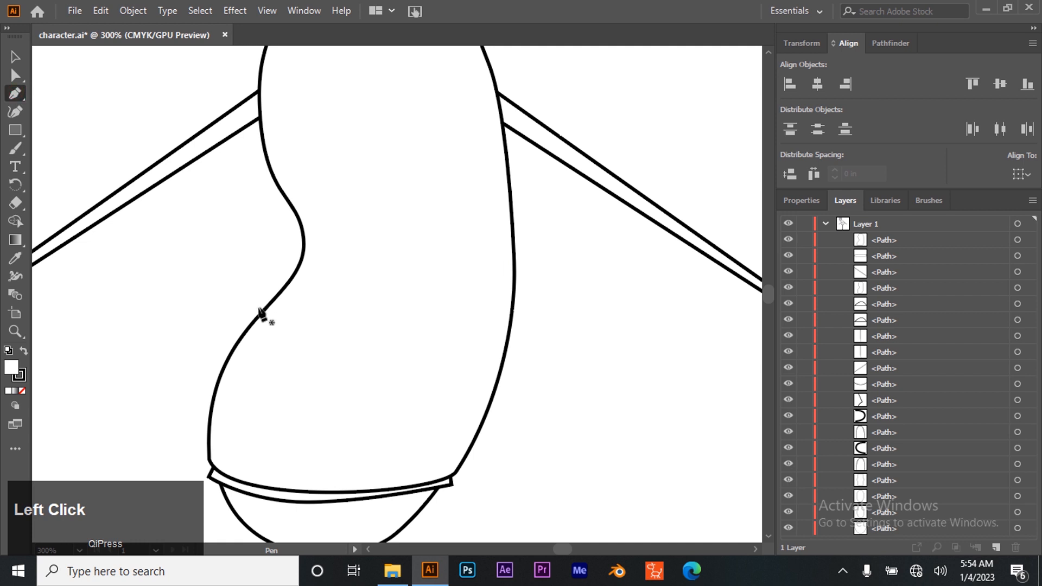
click(260, 301)
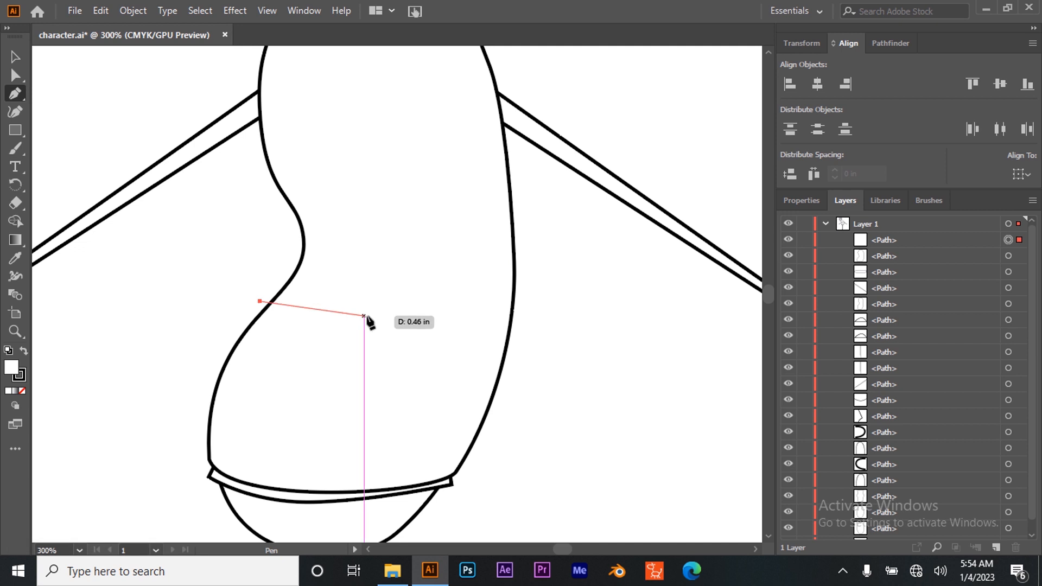
drag(368, 310, 378, 325)
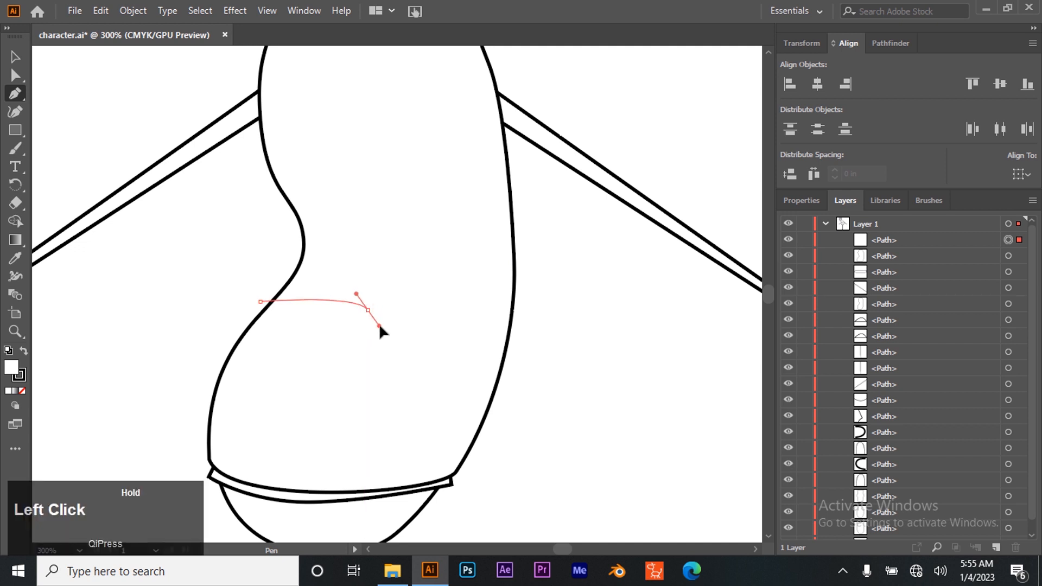
key(alt)
drag(334, 321, 335, 323)
drag(364, 384, 363, 459)
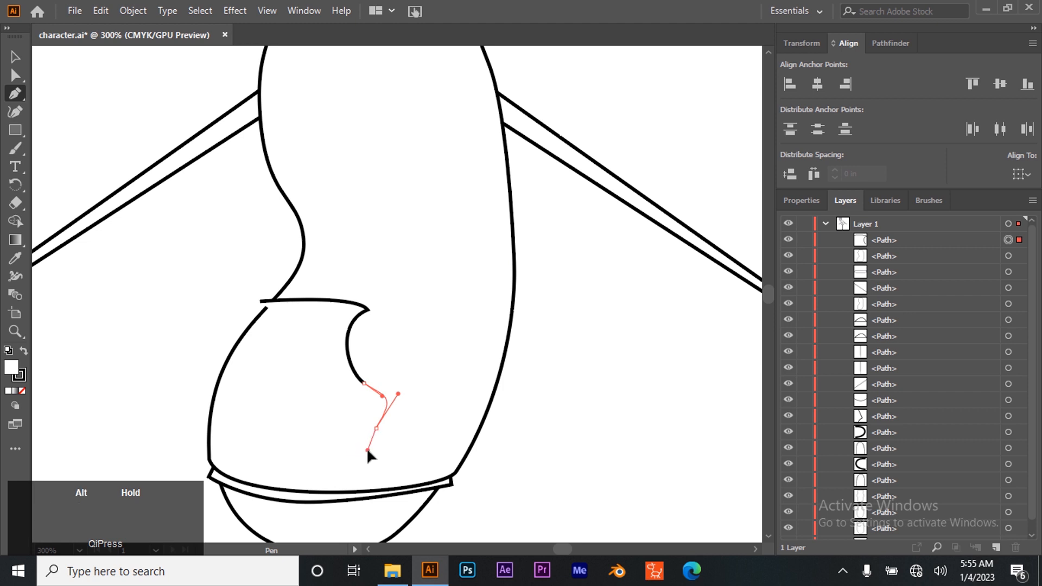
drag(372, 442, 372, 443)
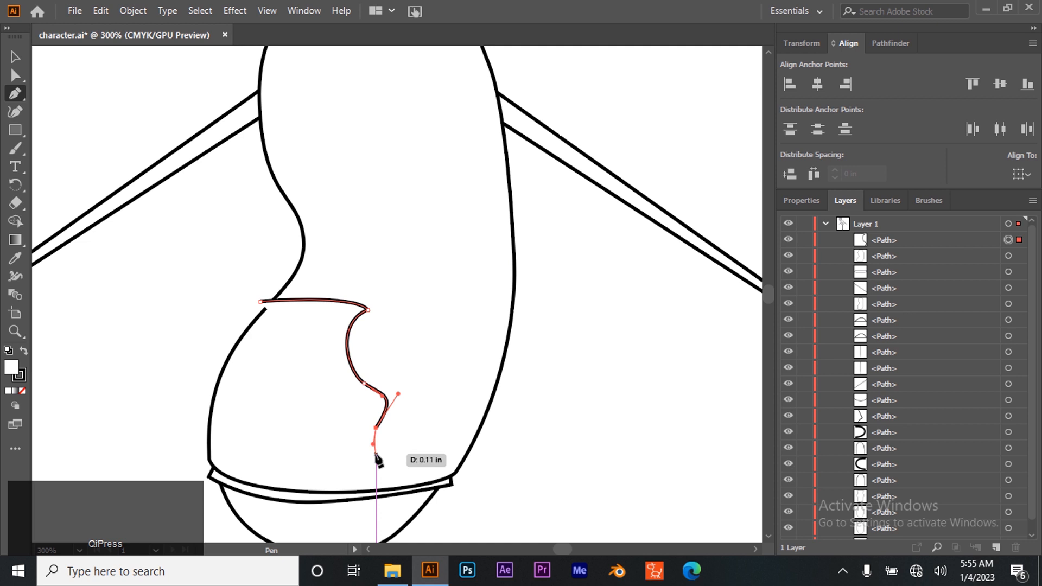
- Complete the patch with a lower edge running past the left hip and a curved outer side closing at its starting point
click(375, 453)
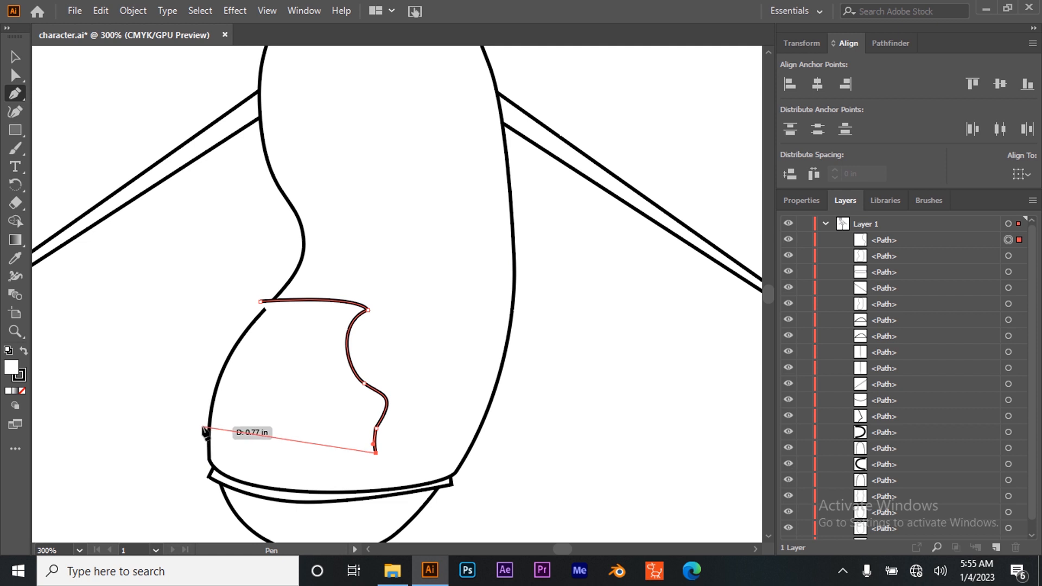
drag(202, 427, 200, 411)
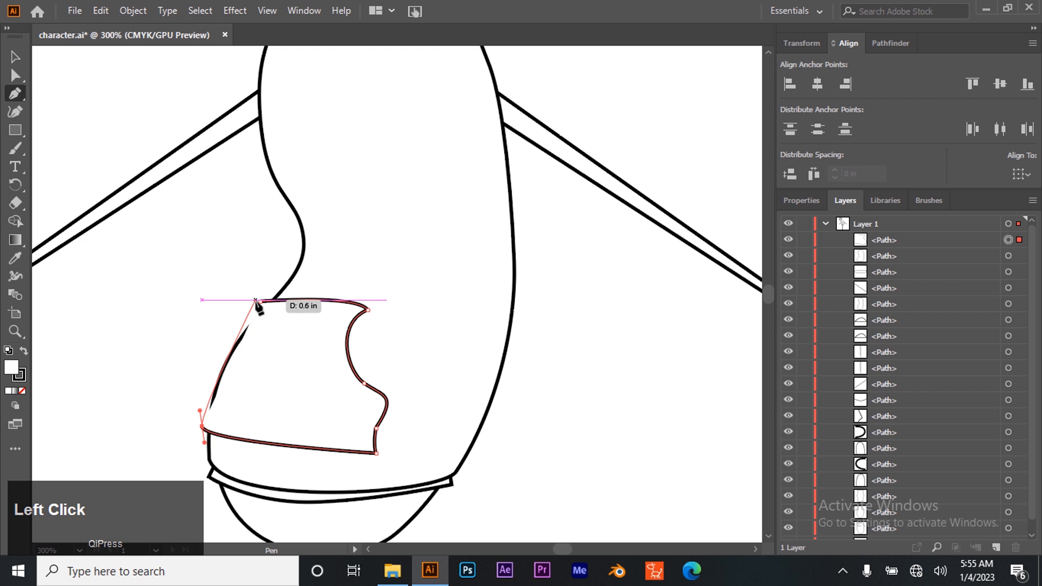
drag(260, 301, 314, 254)
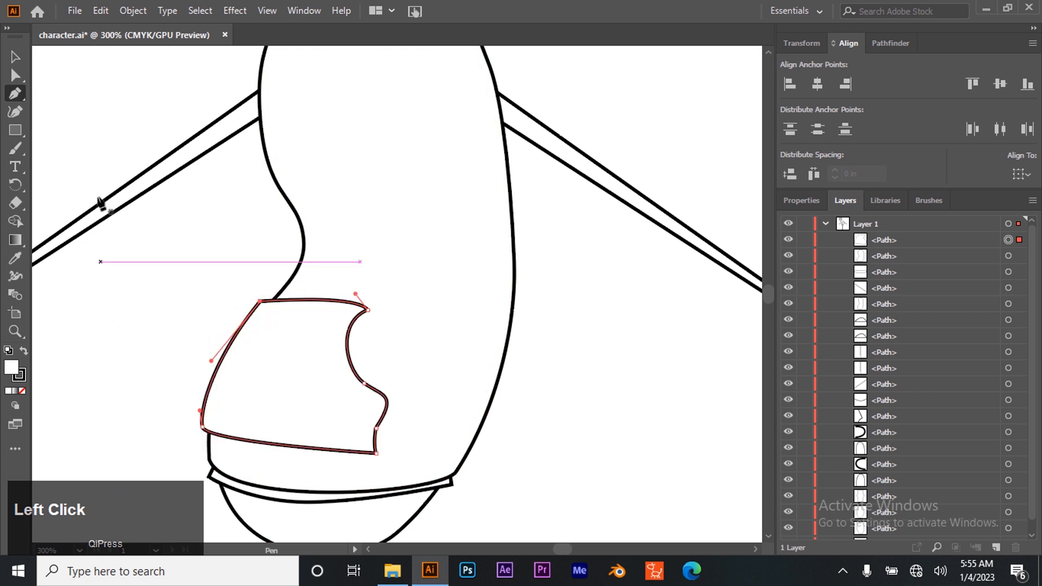
click(19, 62)
click(148, 442)
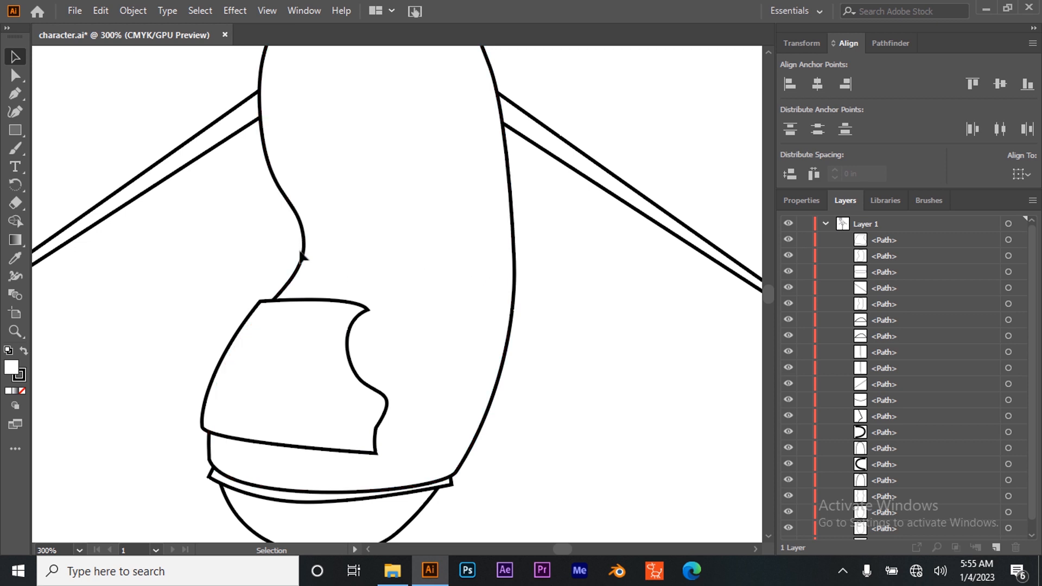
- Move the complete head over the torso and scale it down so it sits centred just above the torso
scroll(372, 226, up, 3)
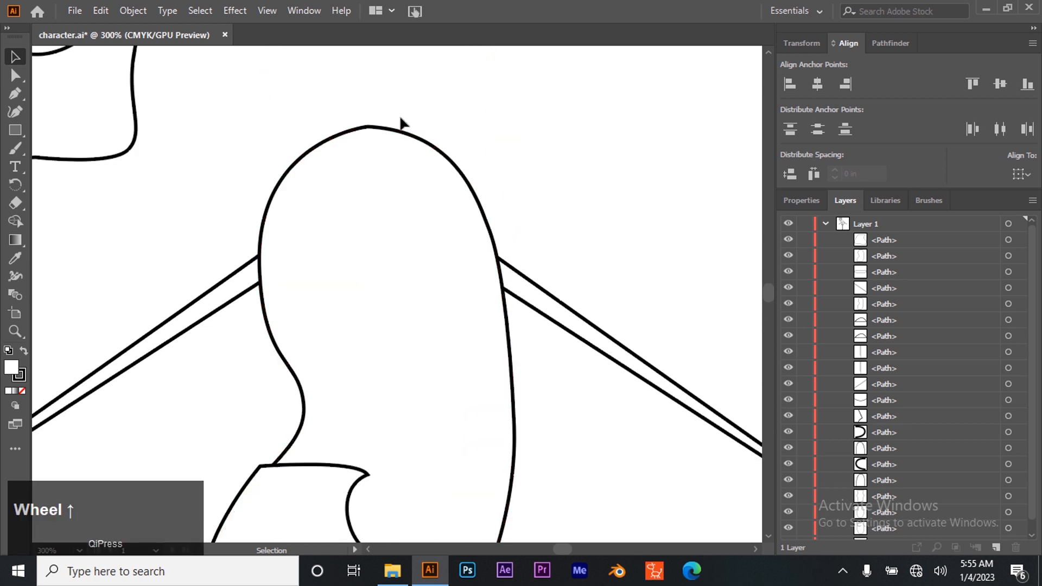
scroll(343, 228, up, 2)
scroll(339, 235, up, 4)
key(z)
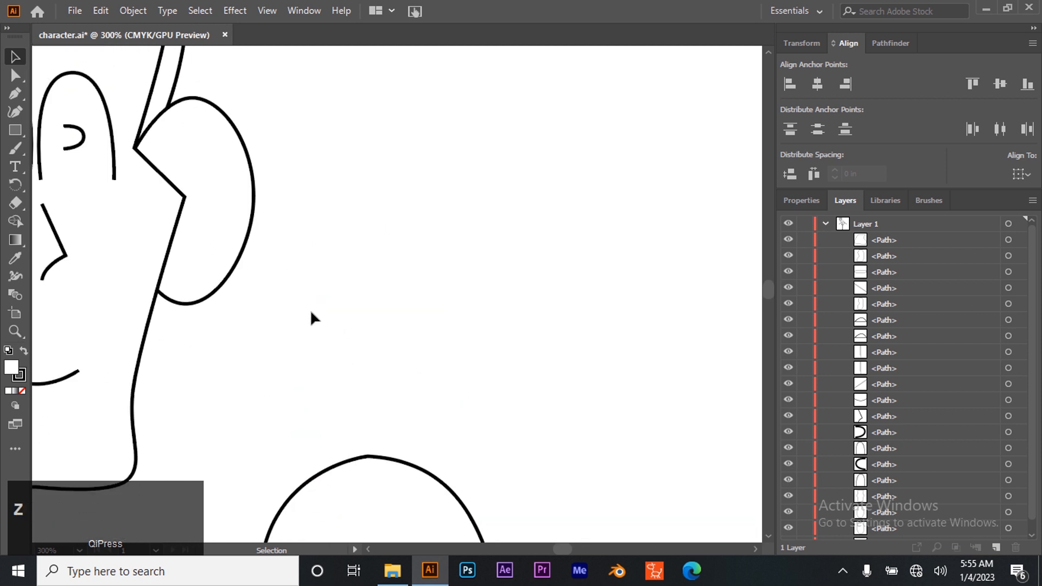
alt+click(312, 313)
alt+click(311, 312)
alt+click(334, 266)
drag(479, 263, 330, 203)
click(15, 57)
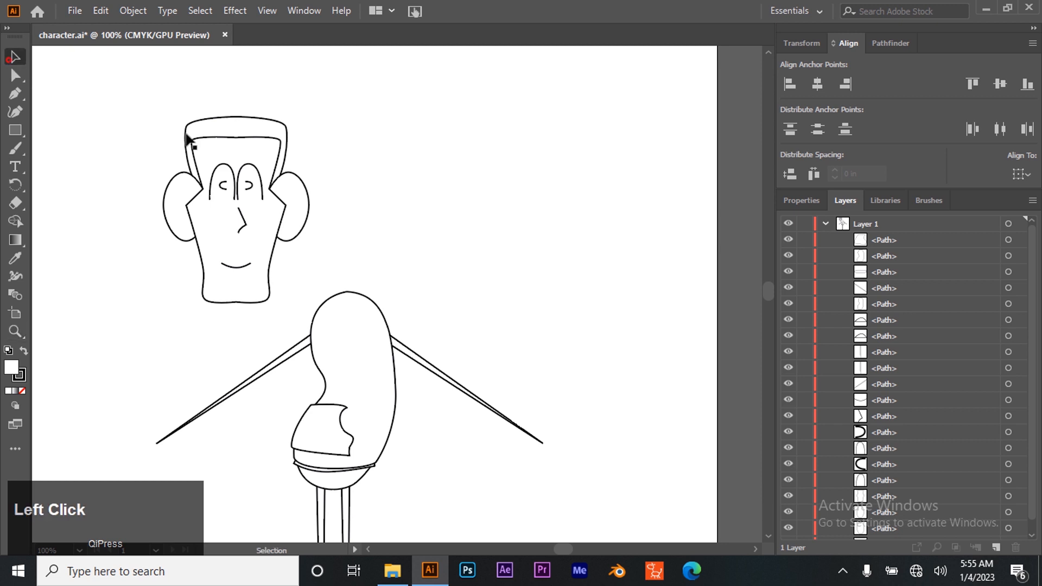
drag(117, 93, 298, 313)
drag(235, 187, 348, 159)
drag(423, 89, 351, 222)
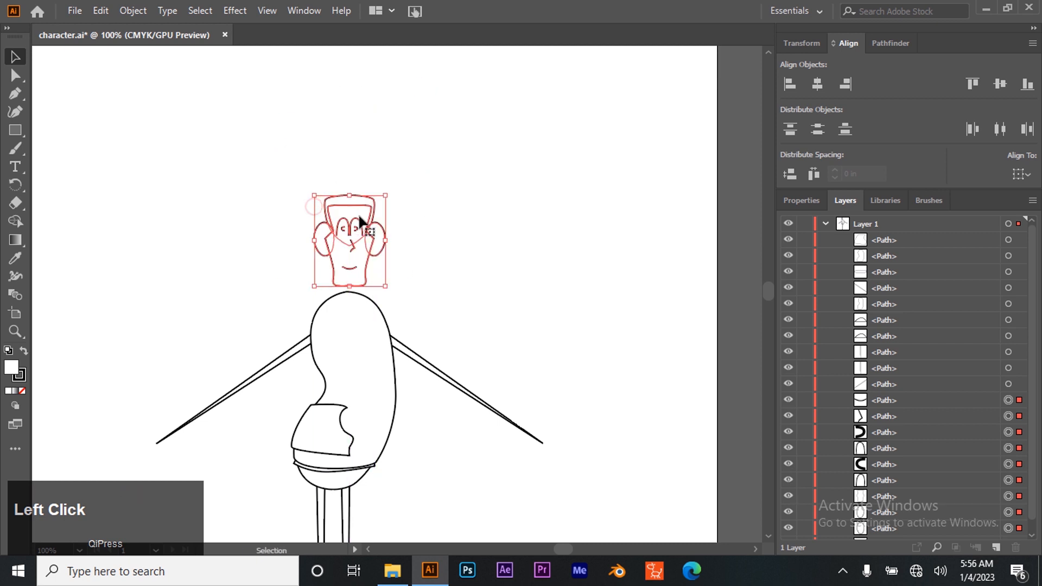
- Shift the head slightly left and up to leave a small gap for the neck above the torso
scroll(344, 344, down, 5)
scroll(336, 342, down, 6)
scroll(328, 350, up, 7)
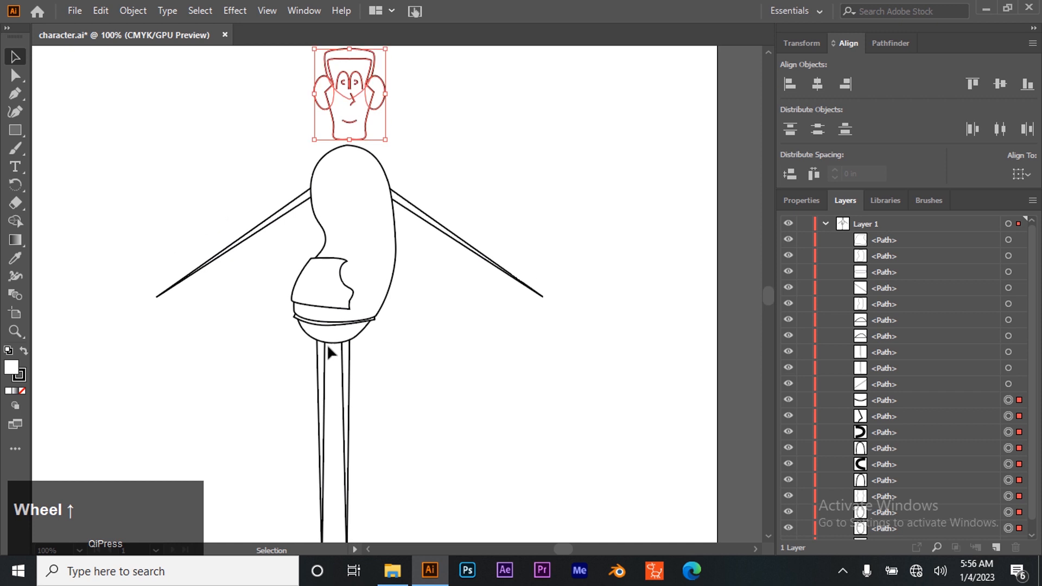
mouse_move(353, 125)
mouse_down()
mouse_move(348, 133)
mouse_move(355, 119)
mouse_up()
scroll(460, 254, down, 3)
scroll(374, 372, down, 3)
scroll(378, 374, up, 6)
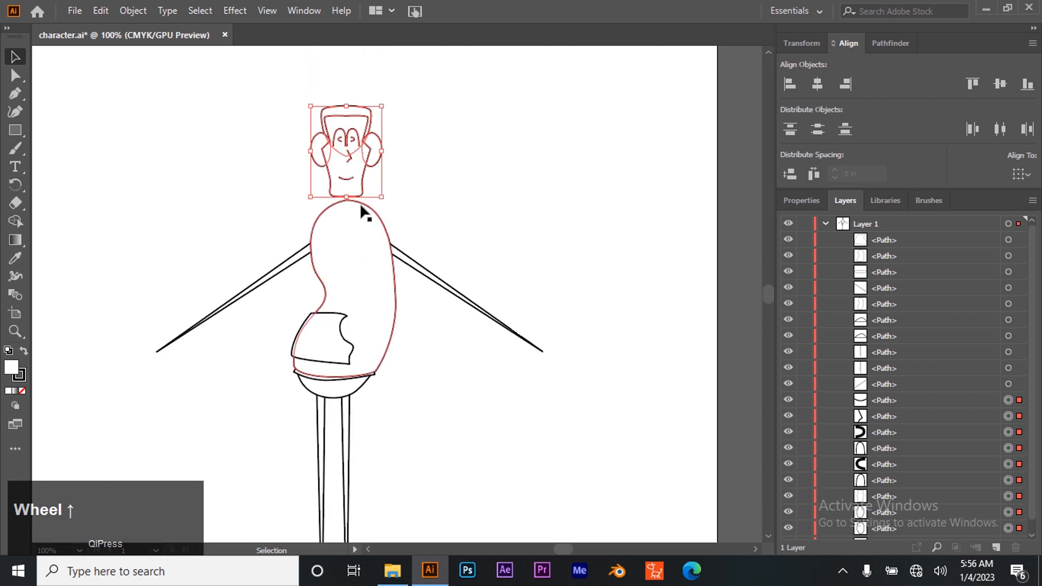
click(419, 185)
drag(275, 93, 422, 200)
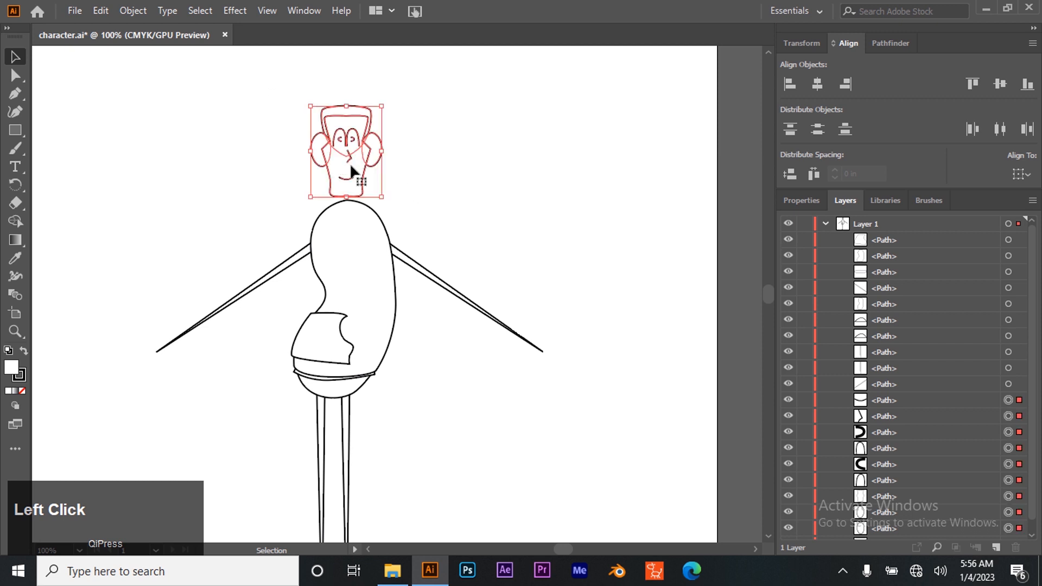
drag(352, 170, 352, 164)
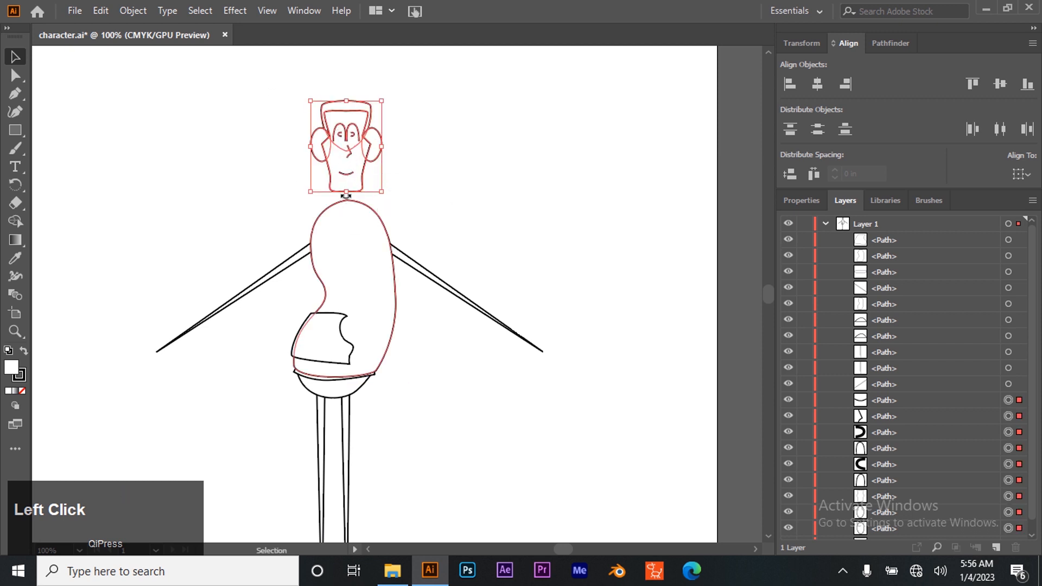
- With the Pen tool, start a neck shape with an inward-curved left side running from the chin down into the top of the torso
click(15, 331)
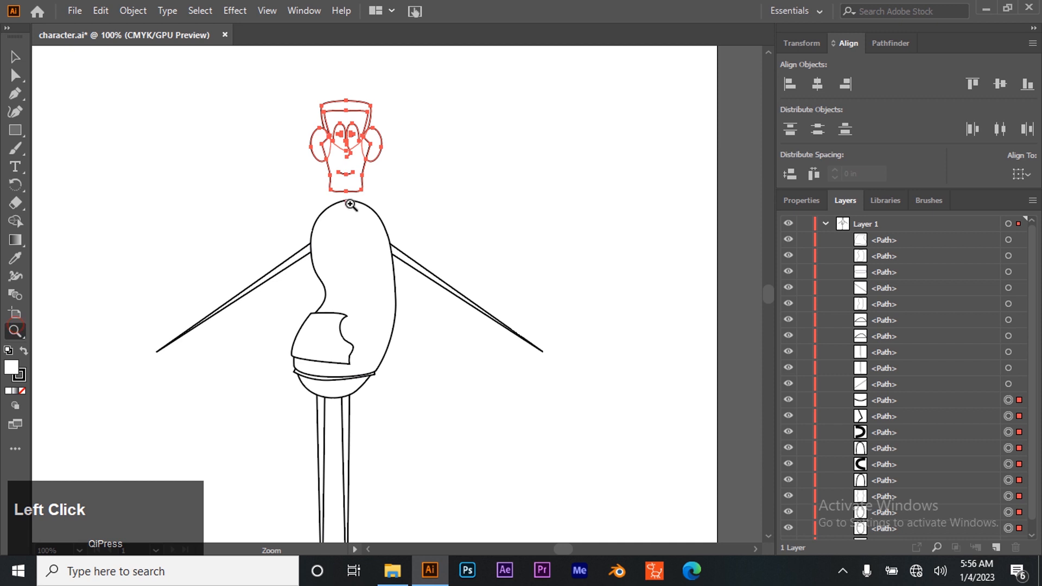
click(352, 220)
click(401, 340)
click(401, 276)
scroll(399, 278, up, 1)
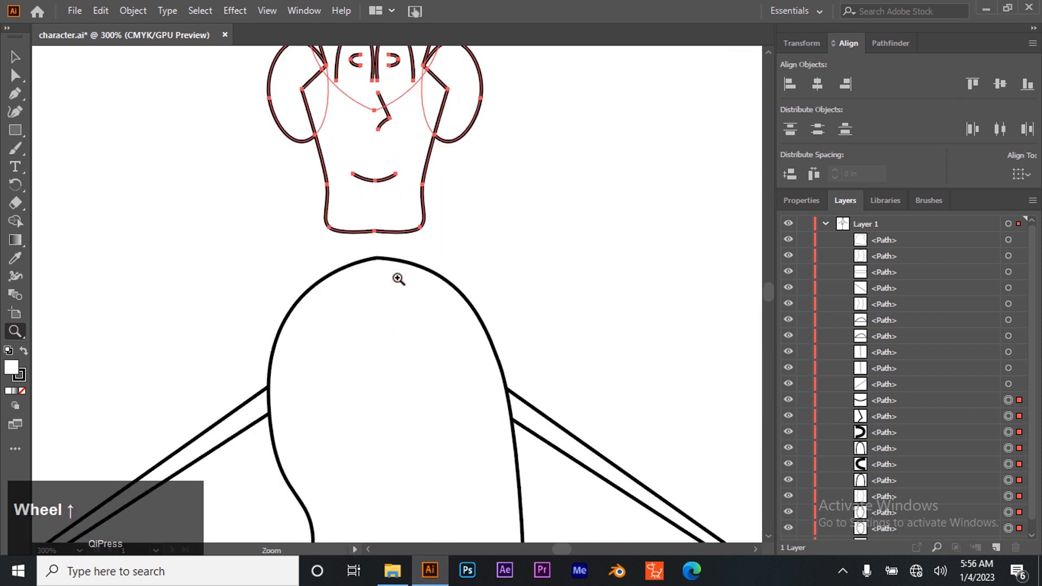
scroll(397, 308, up, 1)
click(16, 57)
click(244, 302)
click(14, 94)
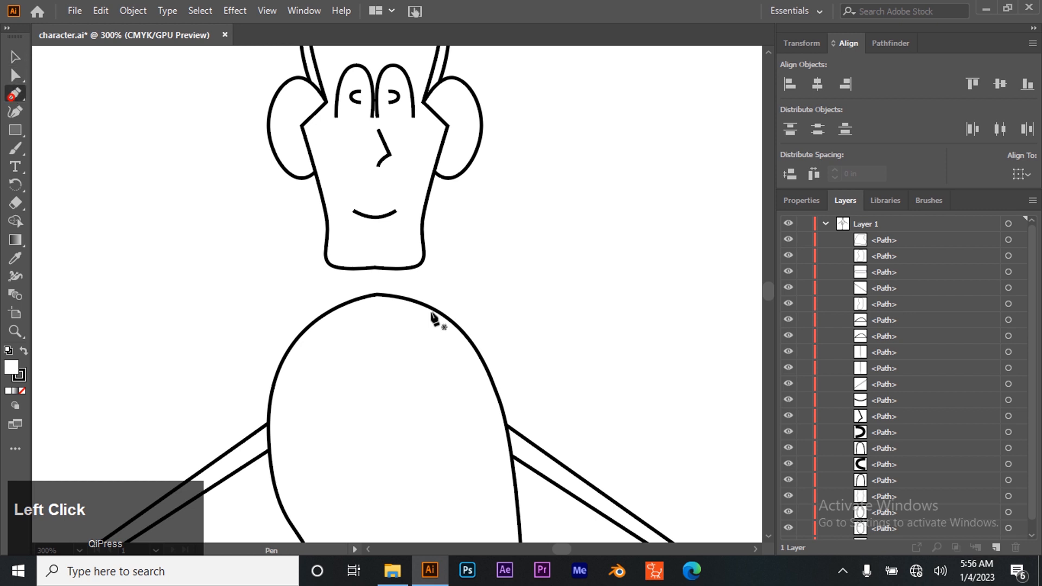
click(359, 264)
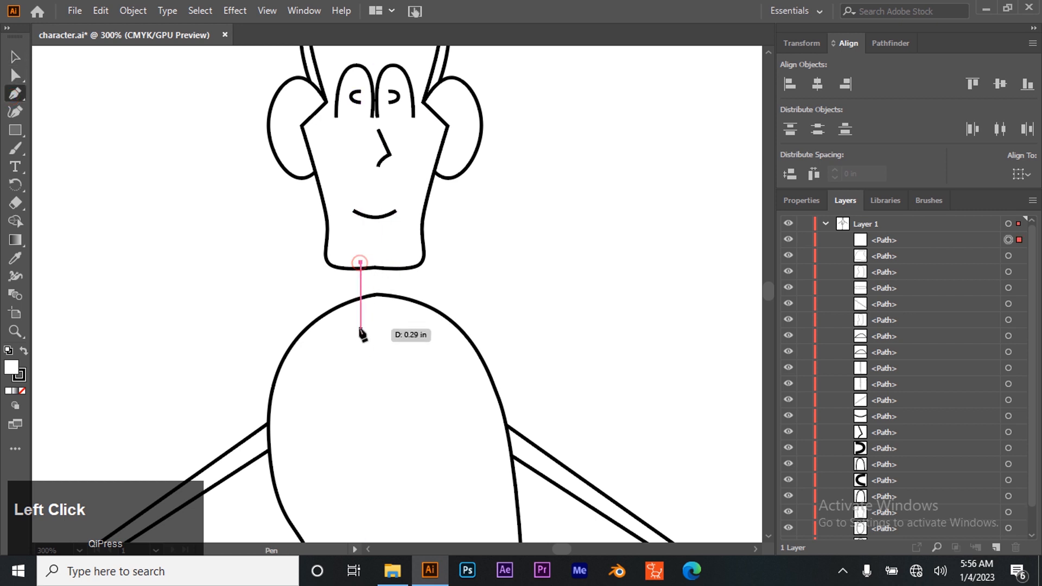
drag(361, 314, 350, 338)
key(alt)
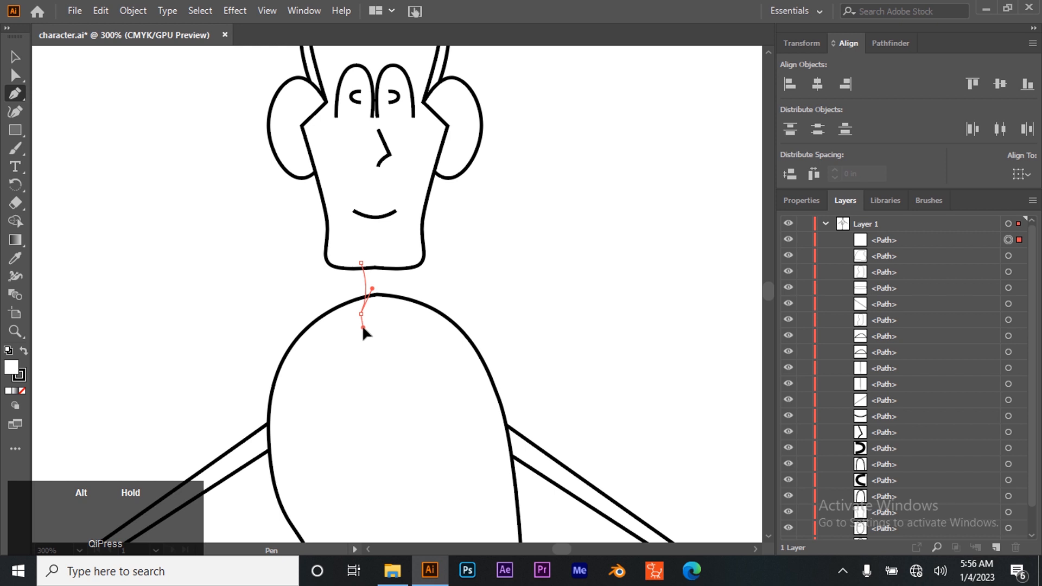
drag(368, 321, 370, 324)
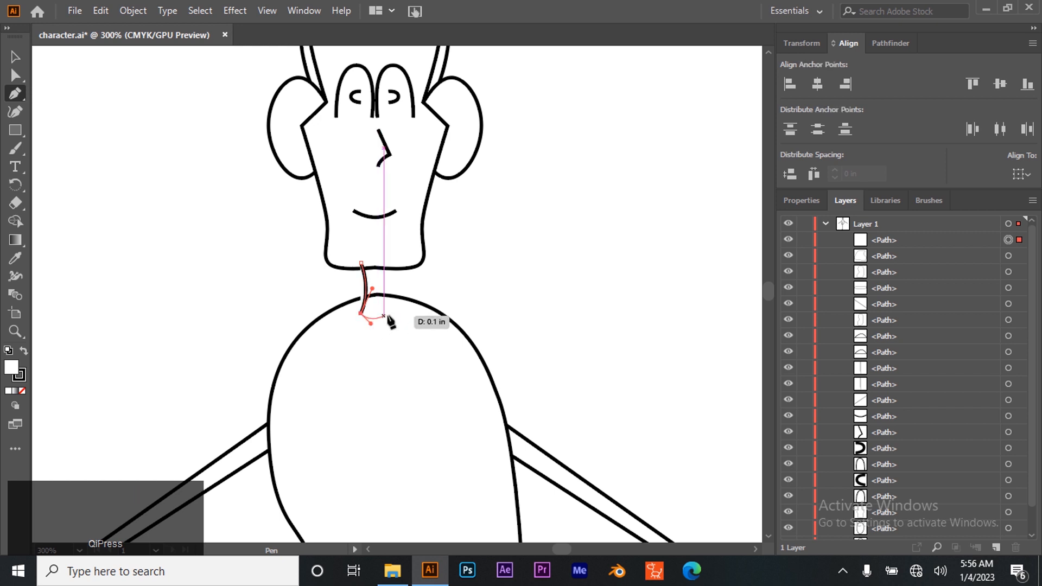
- Complete the neck with a slightly curved lower edge, a right side up to the chin and a closing top edge
click(404, 315)
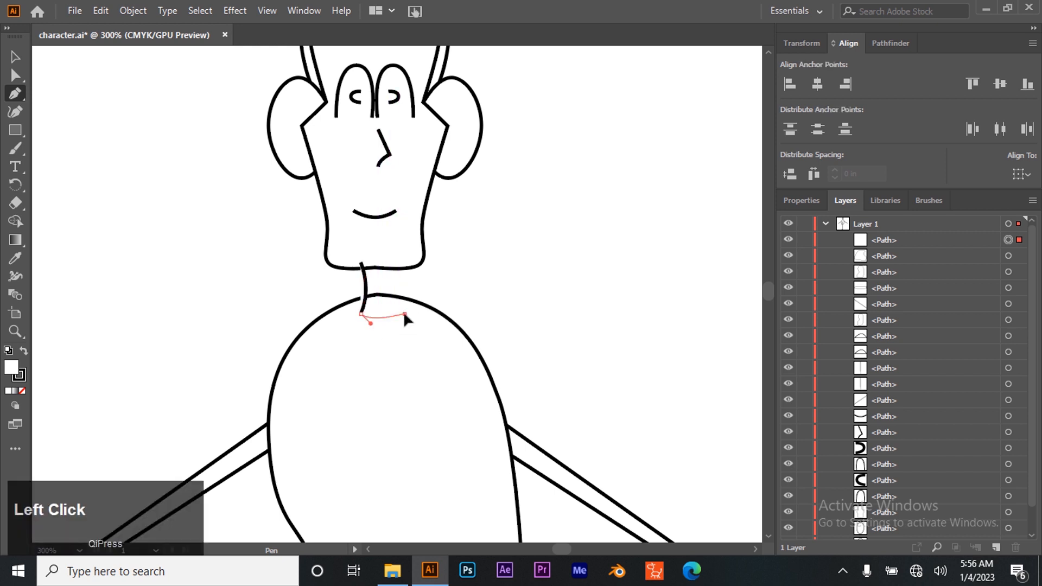
mouse_move(399, 263)
mouse_down()
mouse_move(407, 255)
mouse_move(386, 261)
mouse_up()
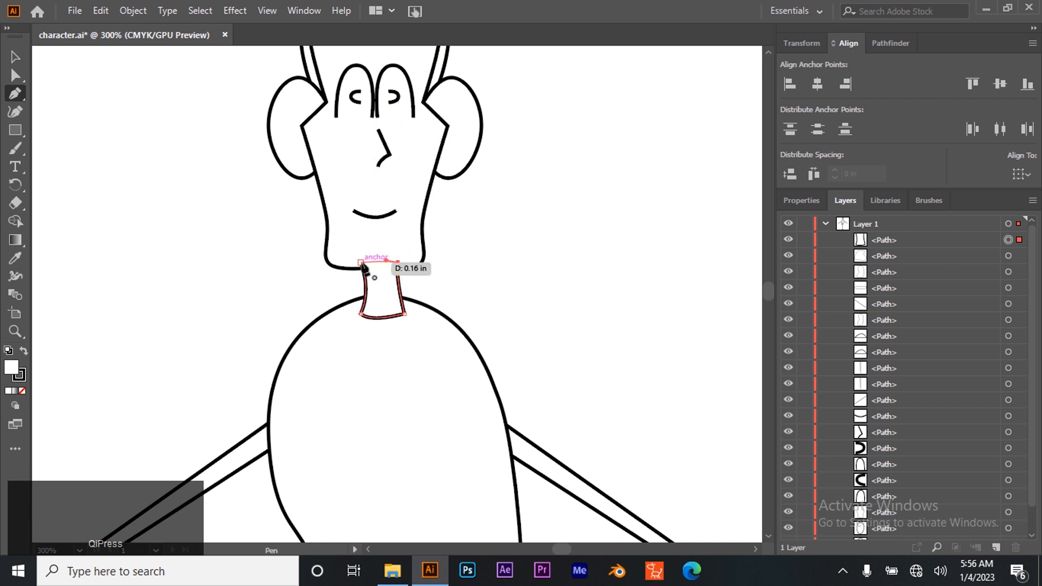
click(362, 263)
- Move the neck's two upper anchor points slightly up together so its top edge overlaps the chin
click(15, 75)
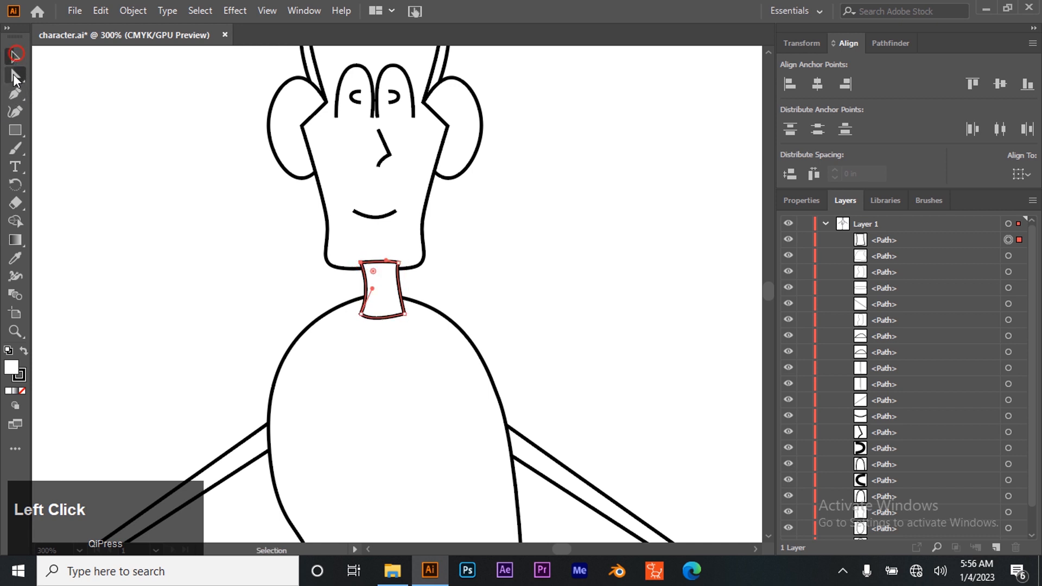
click(399, 263)
shift+click(361, 263)
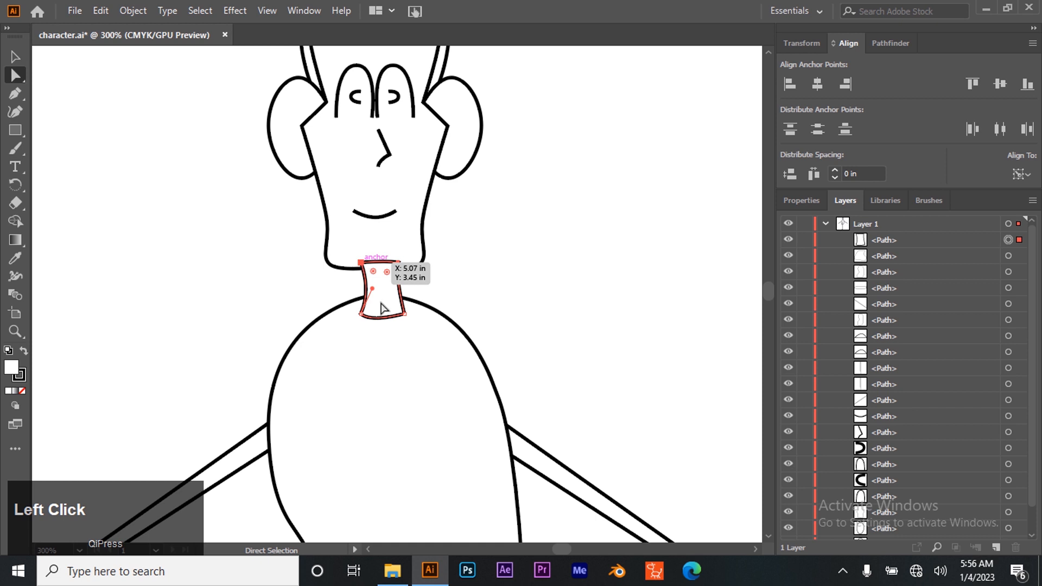
drag(361, 266, 361, 259)
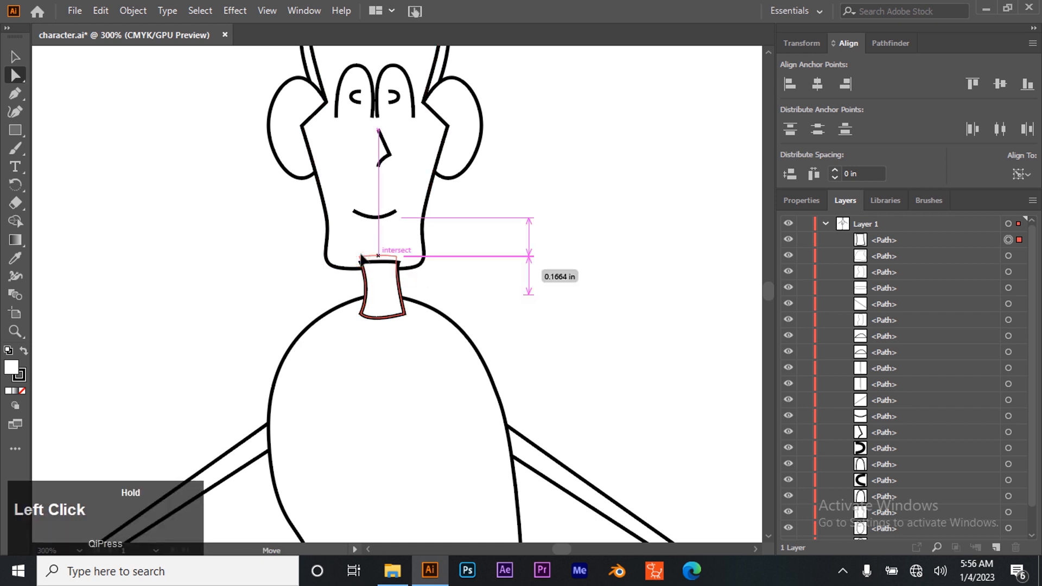
drag(361, 259, 362, 259)
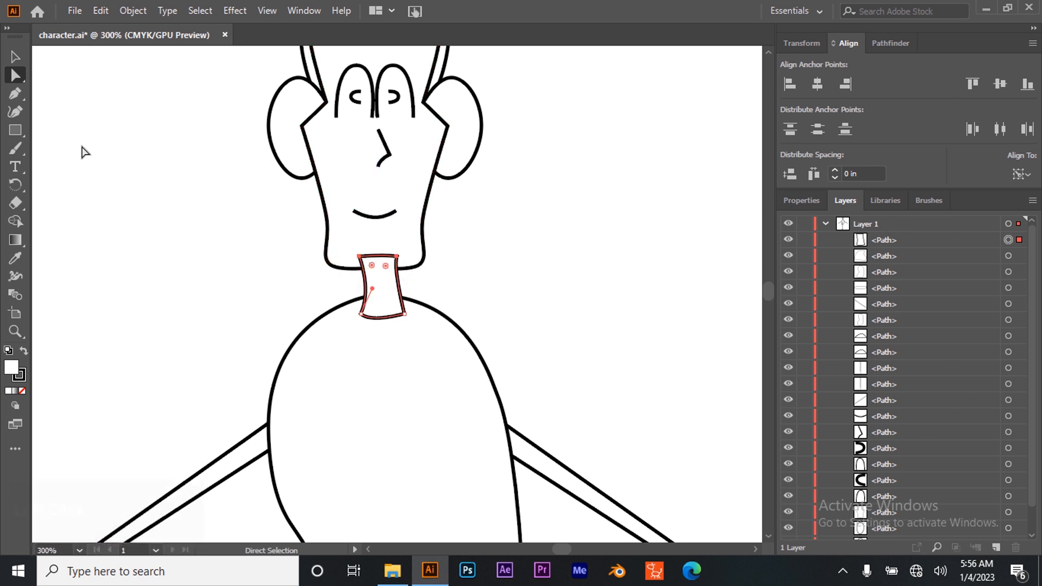
- Reorder the neck path in the layer stack so it lies behind both the torso and the face
click(16, 57)
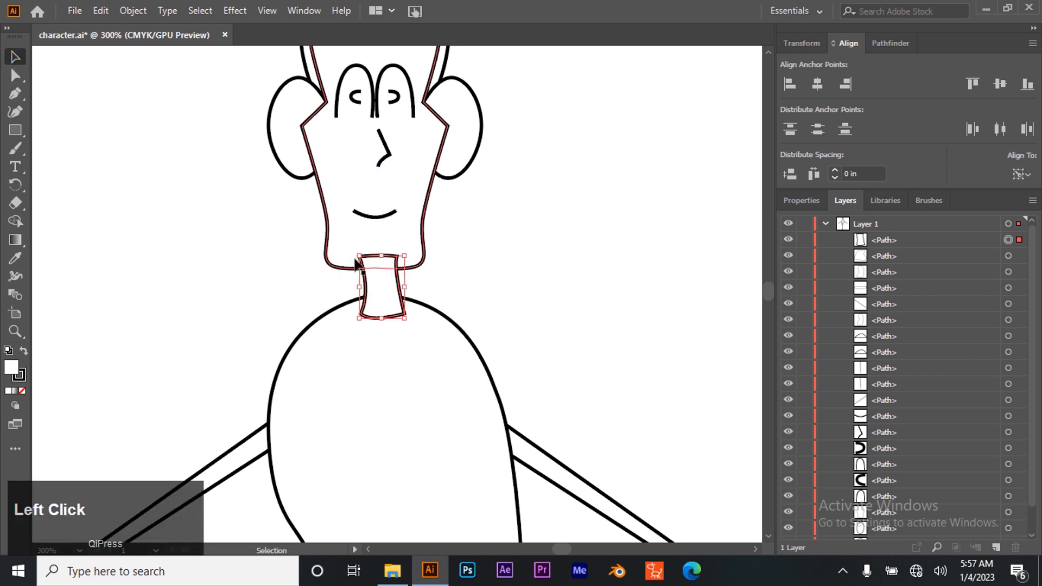
click(890, 242)
drag(886, 242, 905, 311)
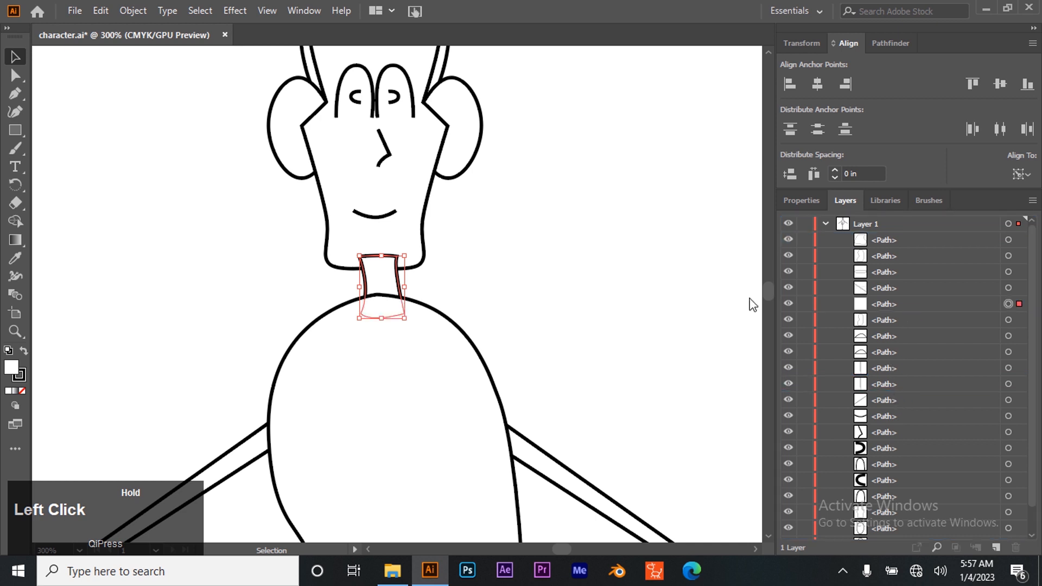
click(483, 273)
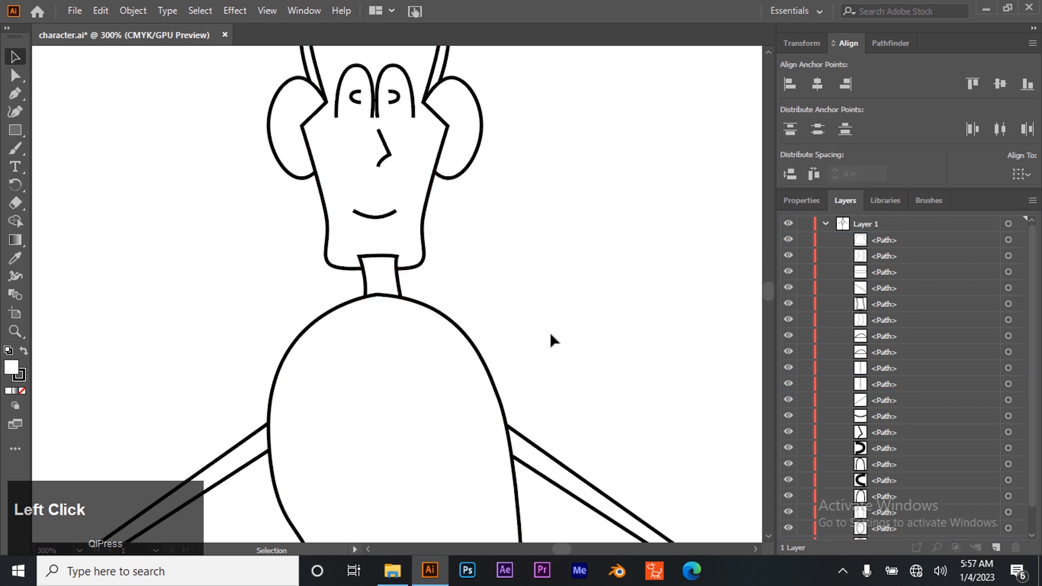
scroll(601, 320, down, 5)
click(887, 304)
drag(900, 302, 893, 532)
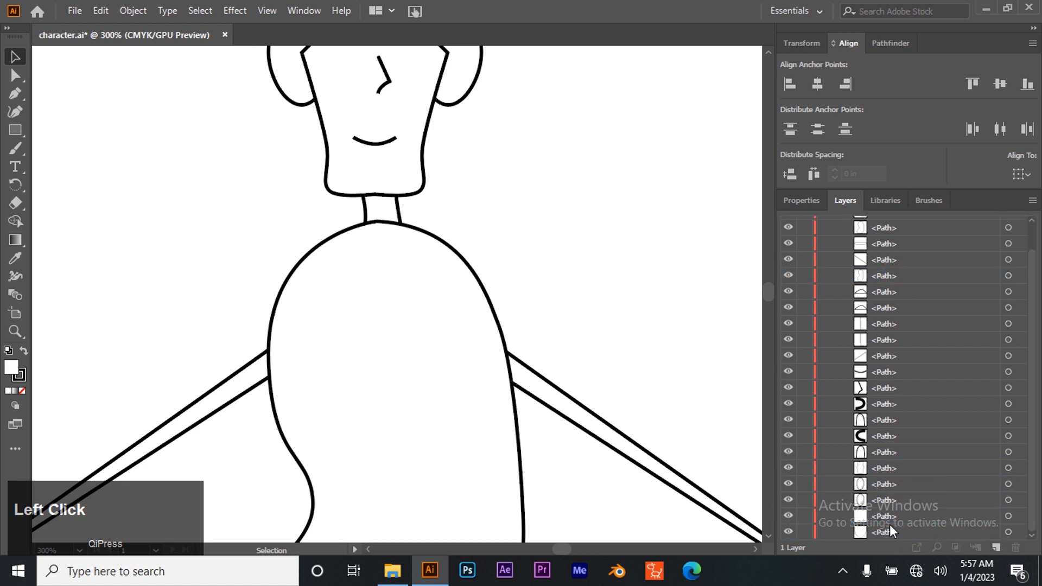
scroll(490, 296, up, 5)
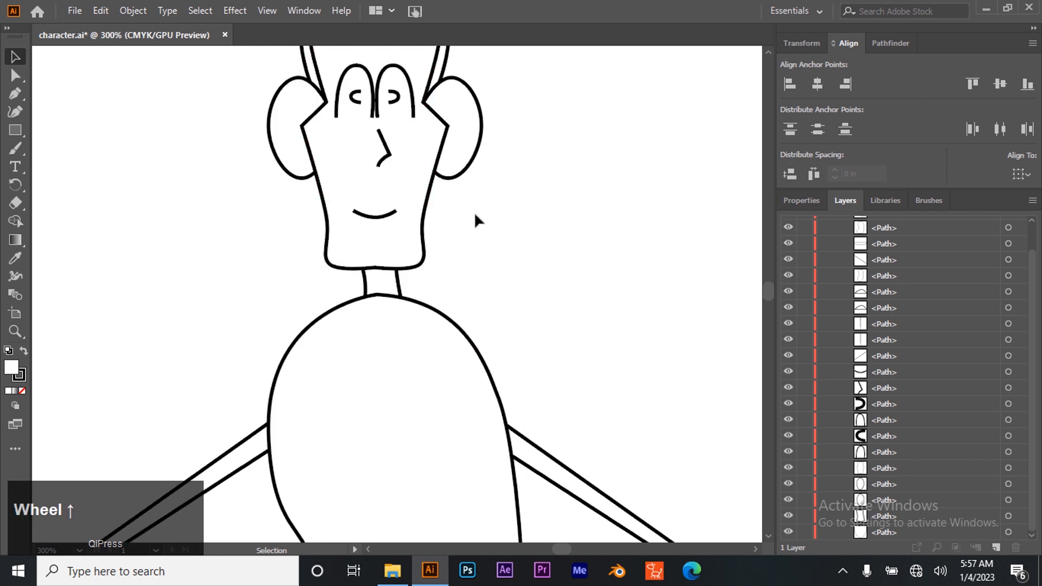
- With the Pen tool, start the right collar flap with a wavy upper edge from the base of the neck to the right shoulder
scroll(416, 286, down, 2)
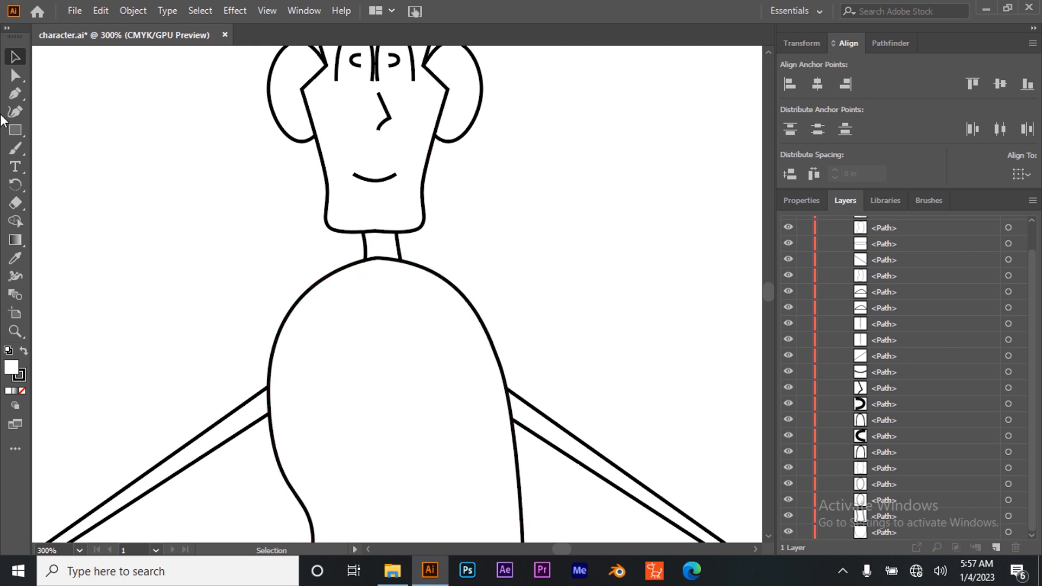
click(15, 93)
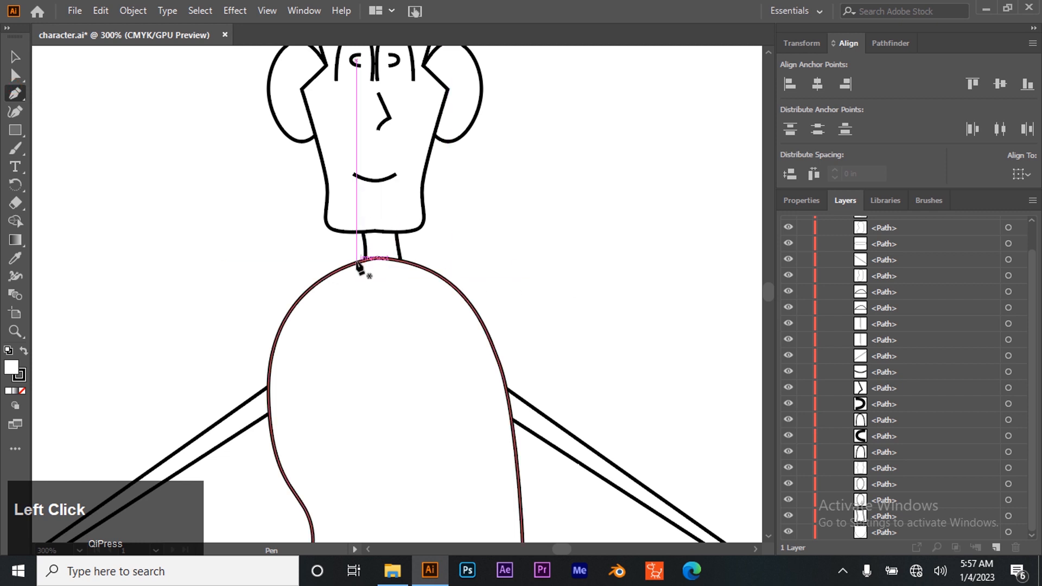
drag(370, 267, 402, 259)
click(404, 245)
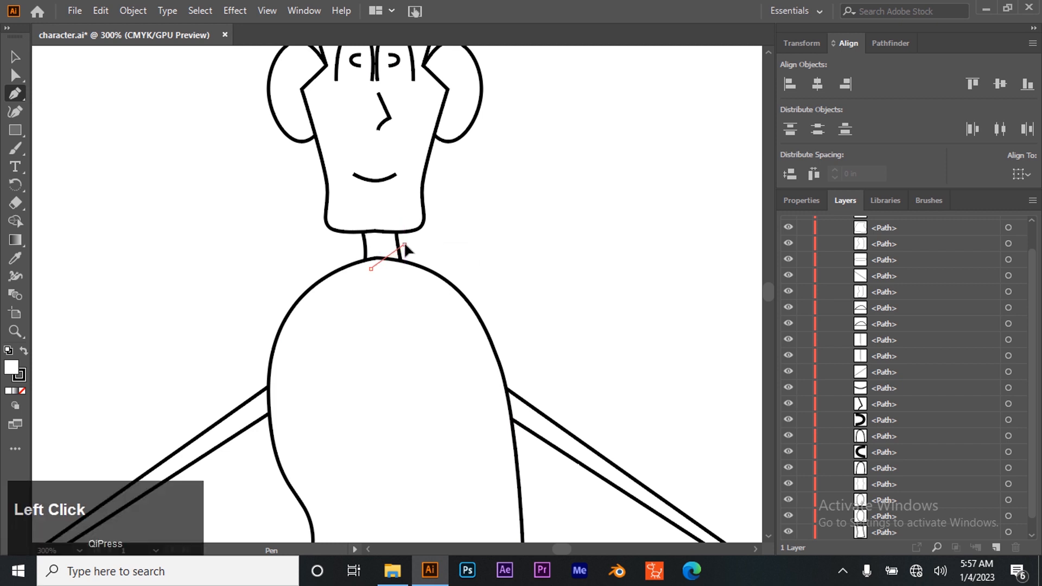
drag(422, 245, 423, 244)
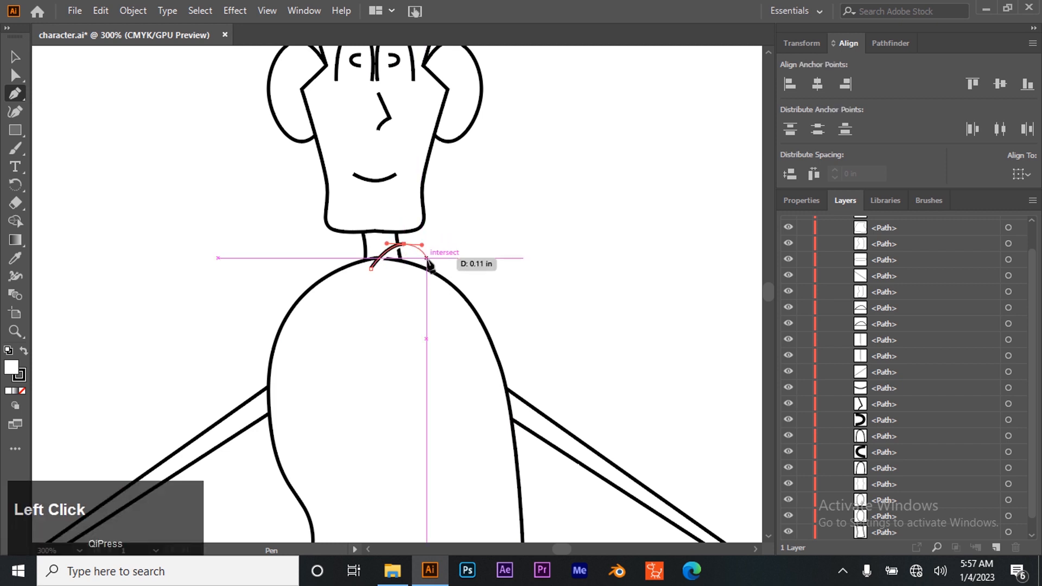
drag(428, 258, 459, 291)
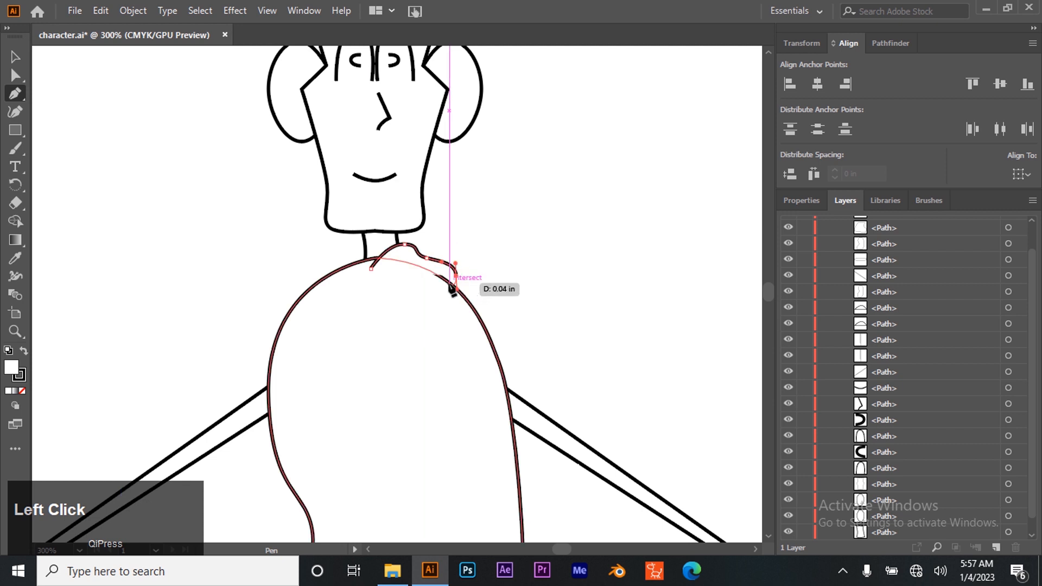
click(450, 287)
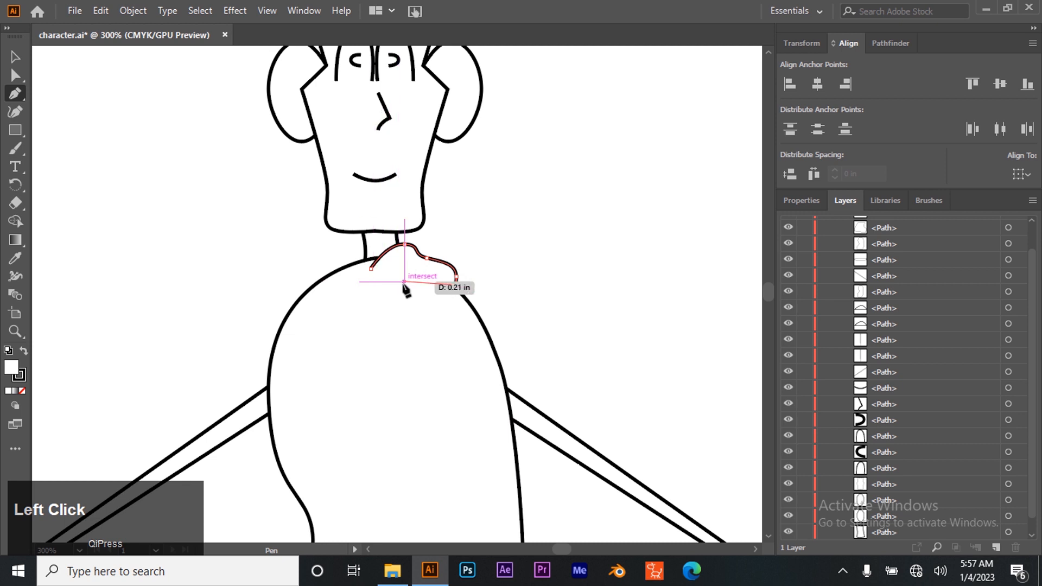
- Complete the right collar flap with a curved lower edge ending in a point below the neck, closed at its starting point
drag(379, 283, 358, 298)
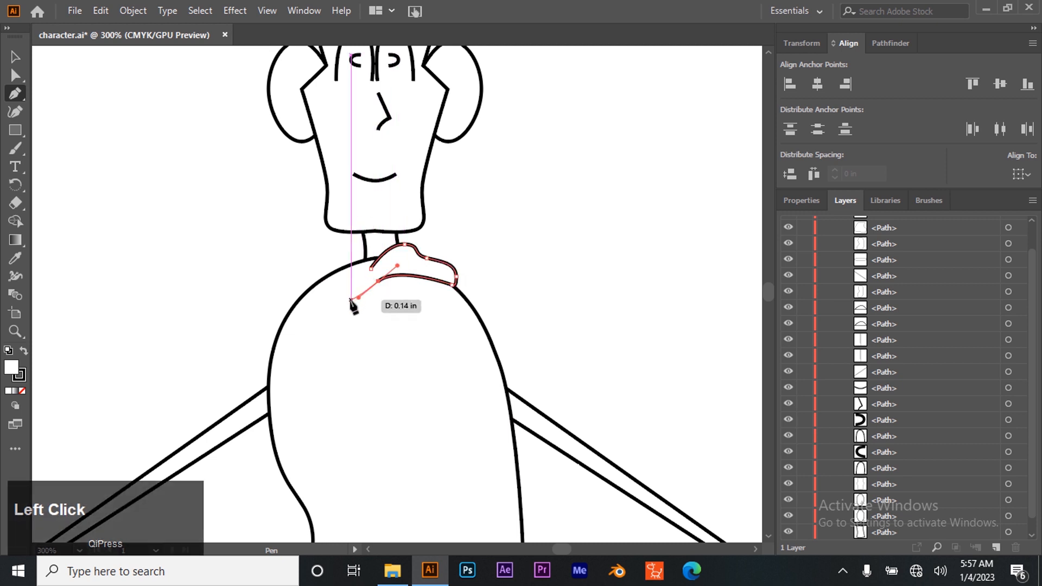
click(362, 305)
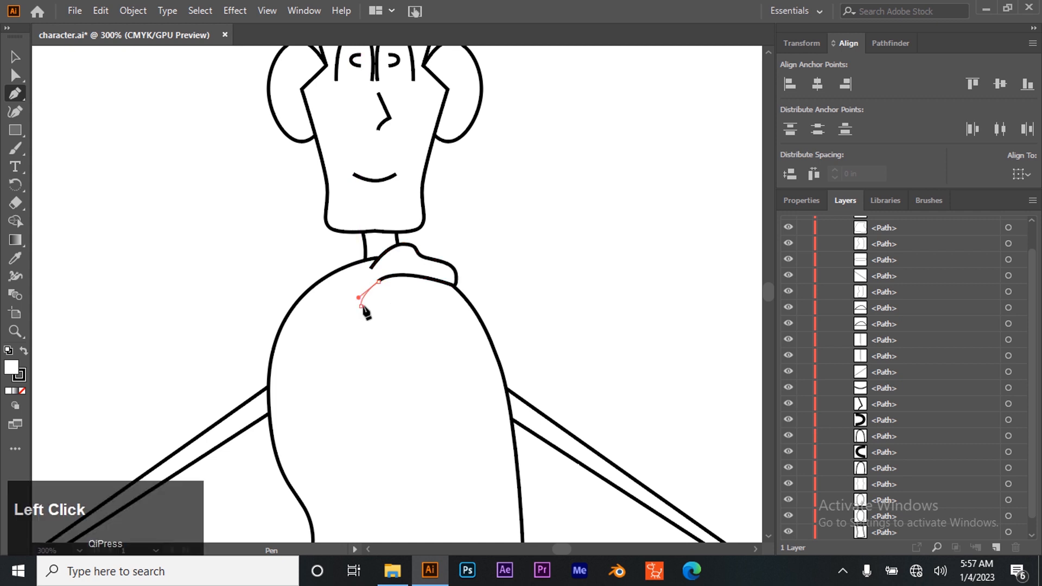
drag(372, 271, 391, 264)
click(17, 54)
click(84, 192)
- Start the left collar flap from the right flap's tip, curving to the left shoulder and up to a rounded peak beside the neck
scroll(348, 398, down, 8)
scroll(347, 391, up, 6)
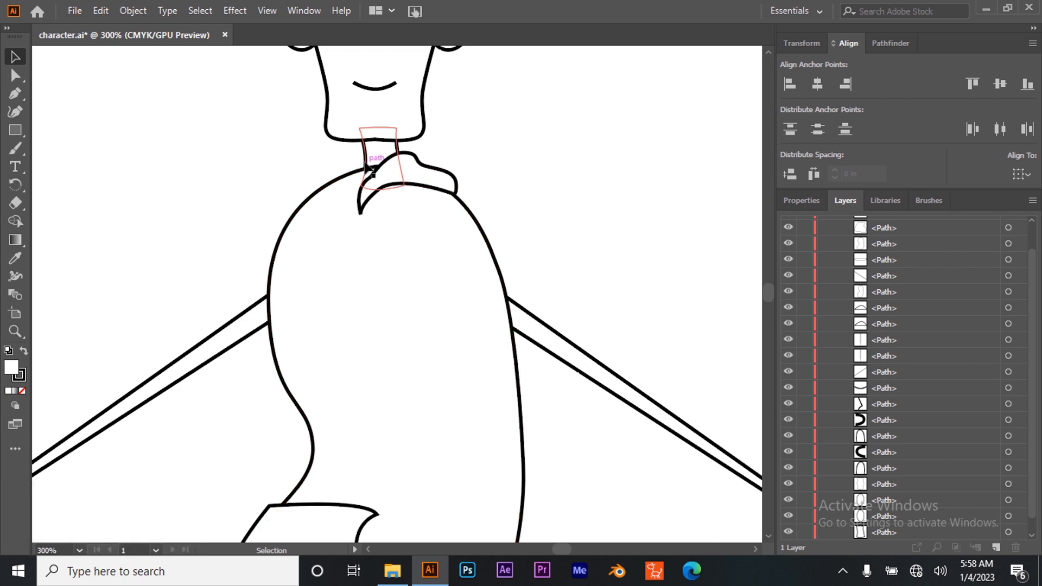
click(15, 95)
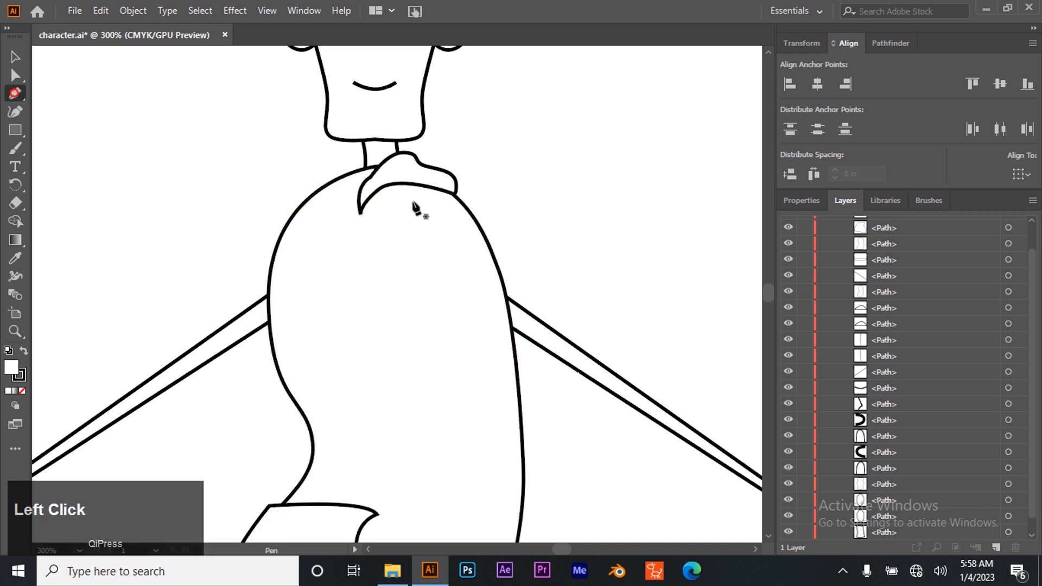
click(359, 214)
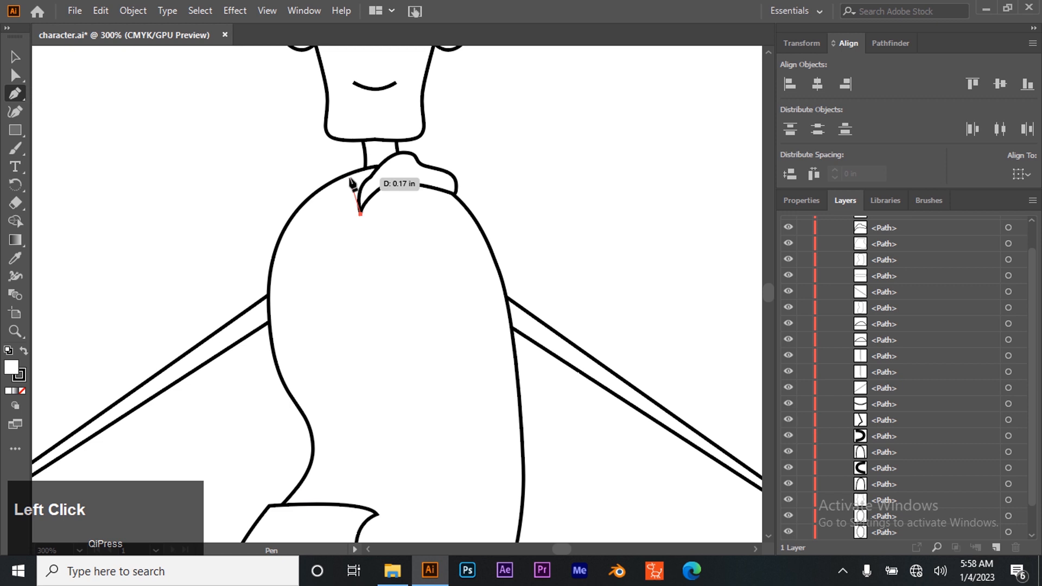
drag(346, 177, 329, 178)
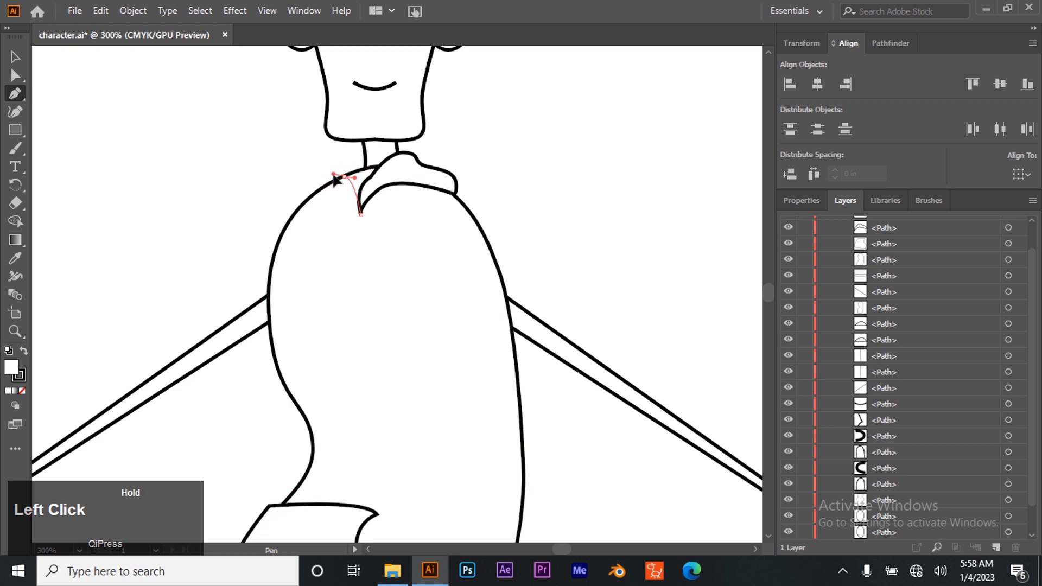
drag(331, 175, 331, 174)
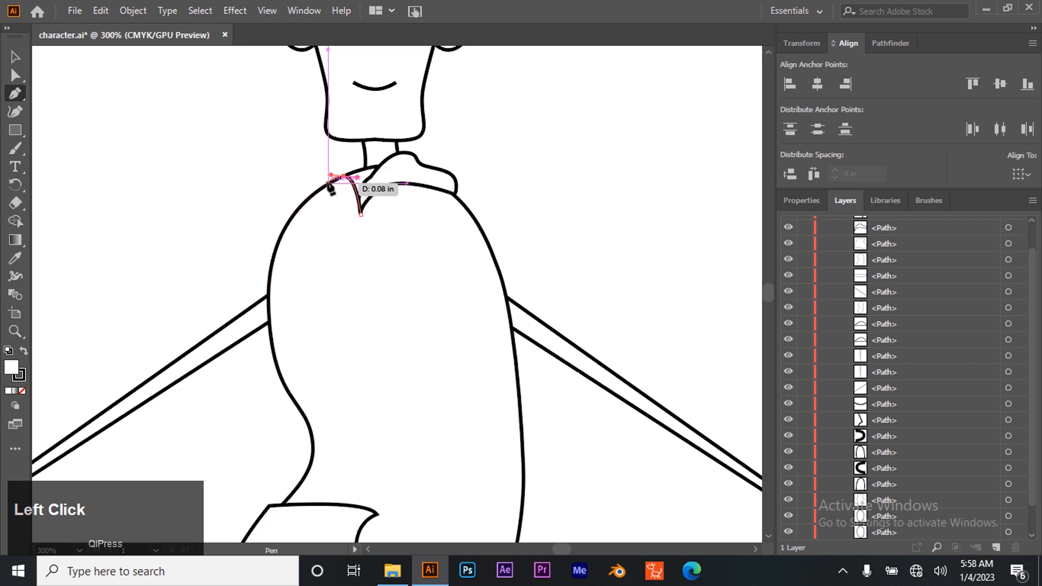
drag(325, 156, 360, 151)
key(ctrl+z)
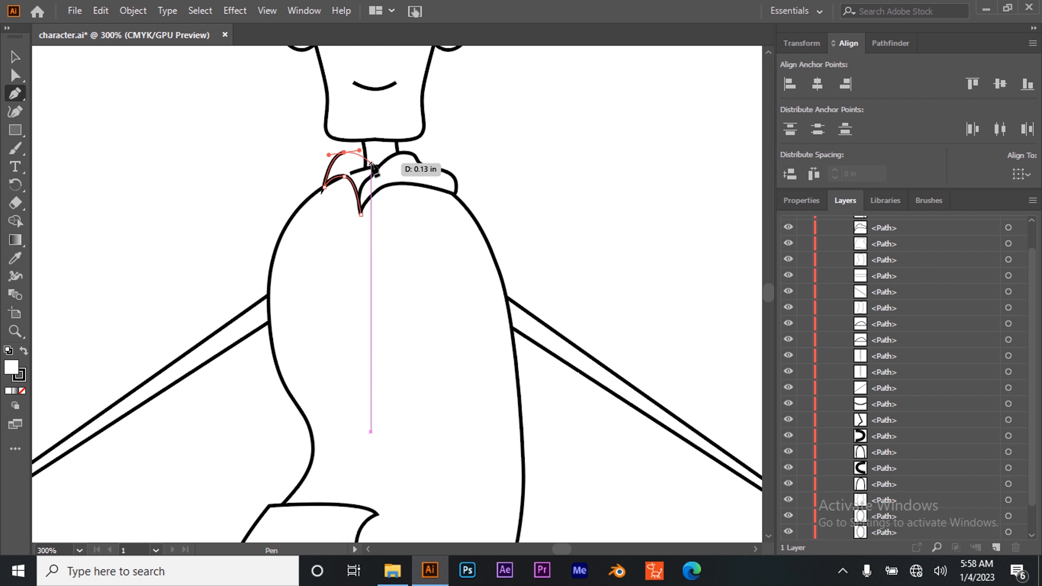
click(386, 173)
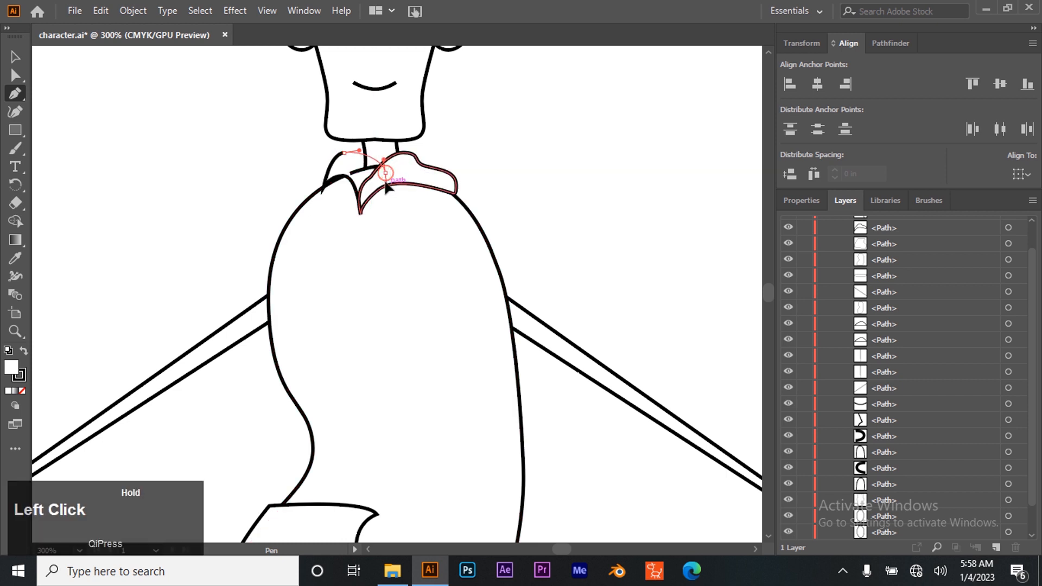
drag(385, 183, 388, 181)
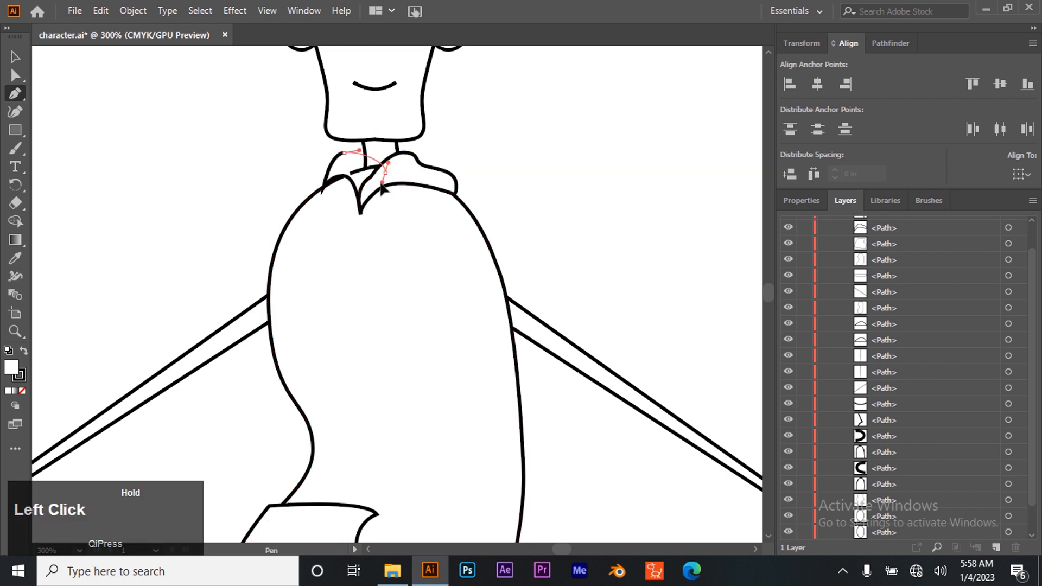
key(ctrl+z)
- Complete the left collar flap with an edge curving down across the neck base and closing at the shared collar tip
drag(366, 166, 380, 173)
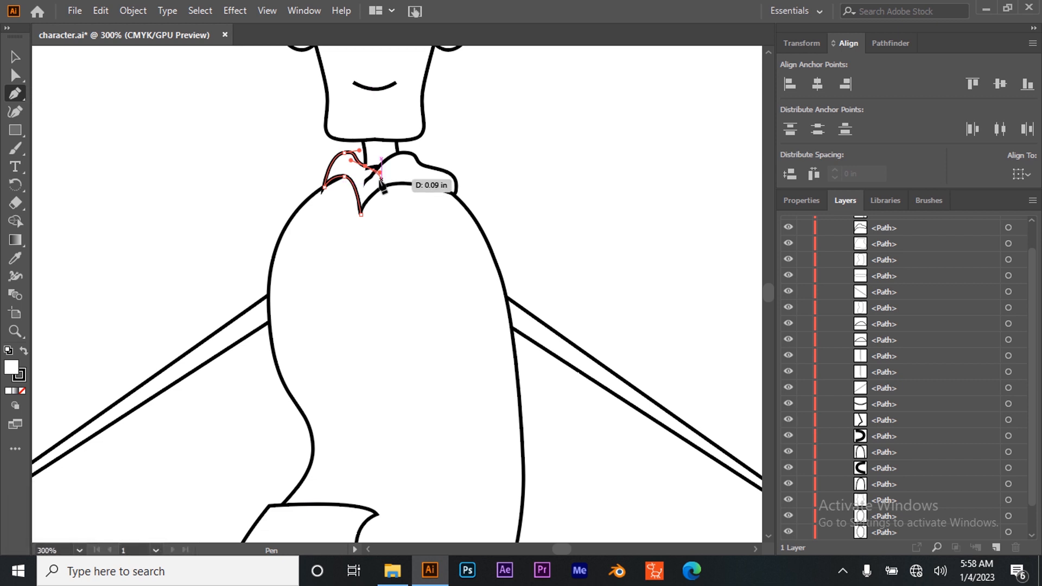
click(375, 181)
click(361, 215)
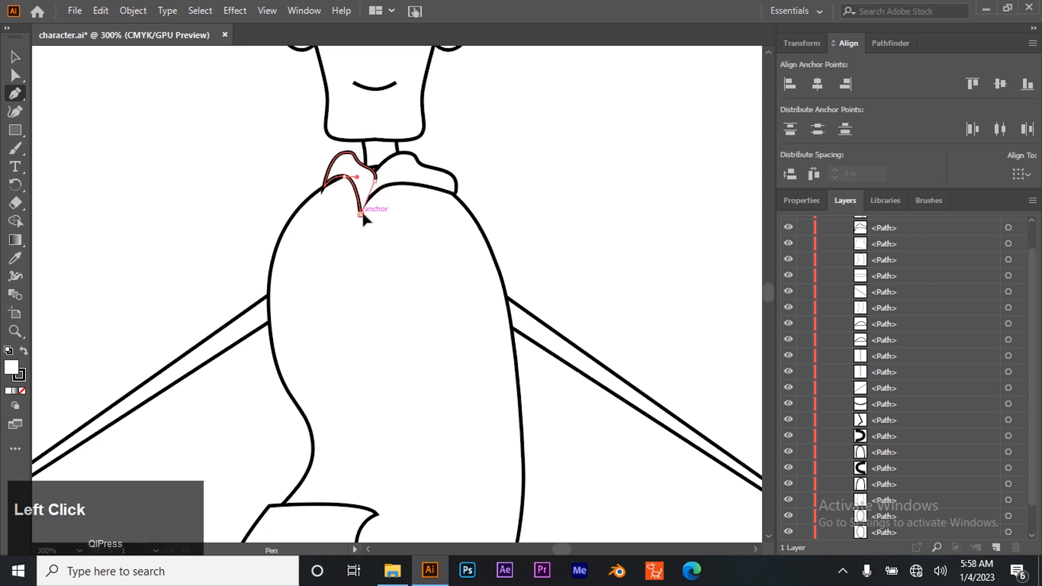
- Undo the last closing of the left collar flap and close it again at the collar tip with a smooth curve
key(ctrl+z)
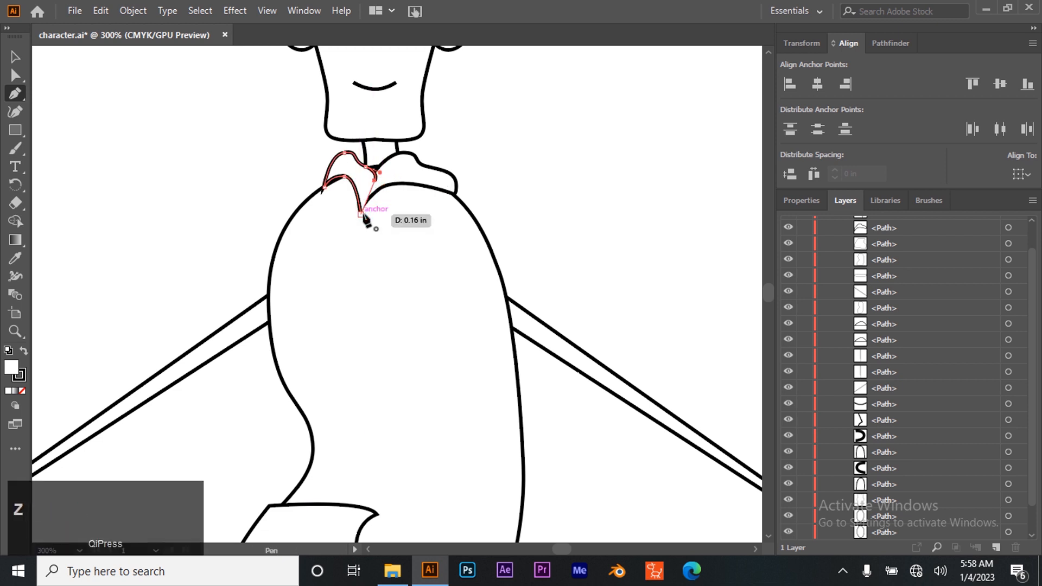
click(363, 215)
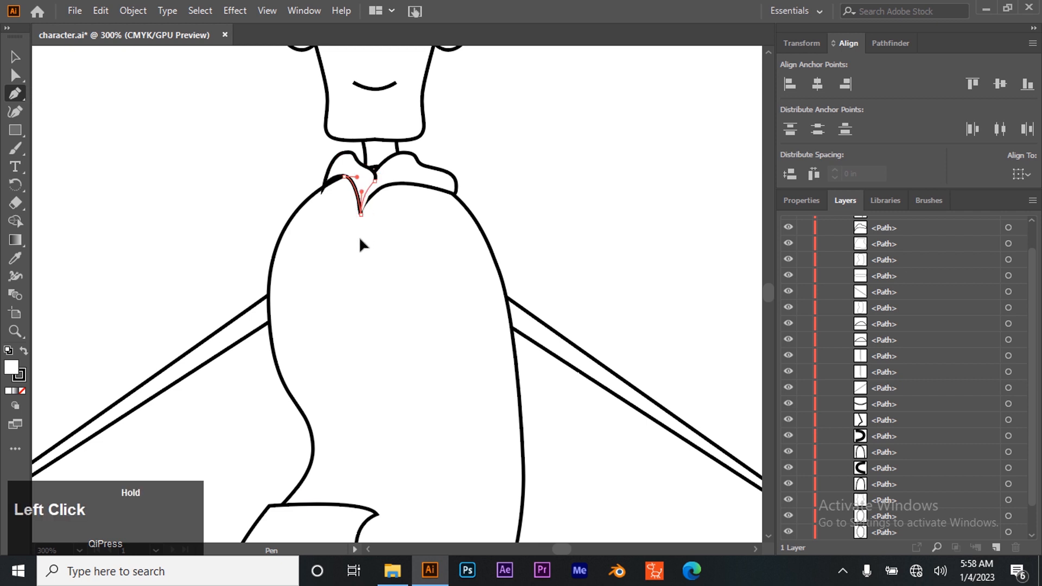
drag(360, 240, 360, 241)
key(v)
click(109, 177)
- Move the right collar flap's path to the top of Layer 1, in front of the left flap
click(431, 172)
scroll(920, 262, up, 2)
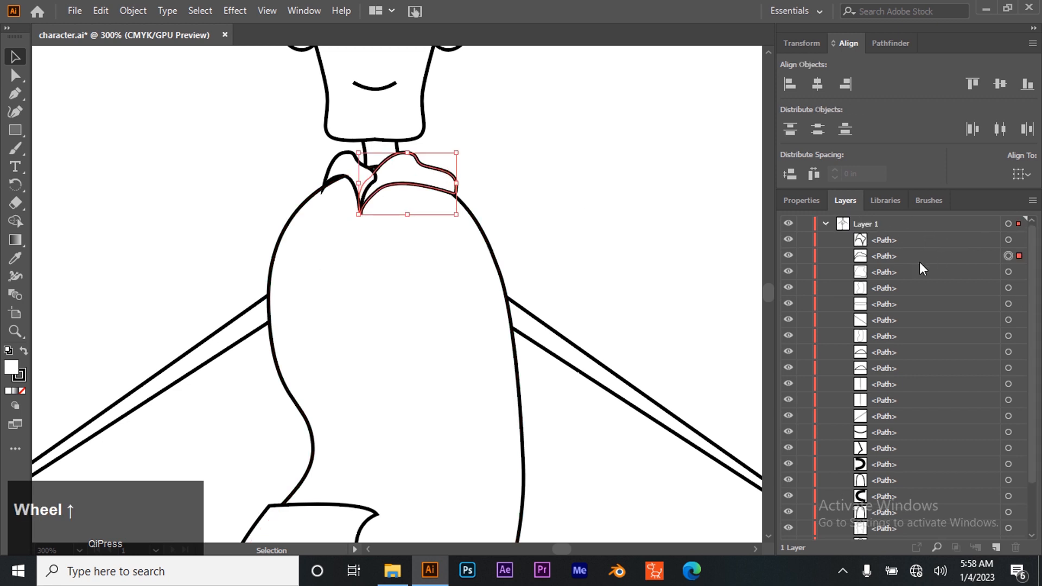
click(886, 256)
drag(886, 255, 891, 235)
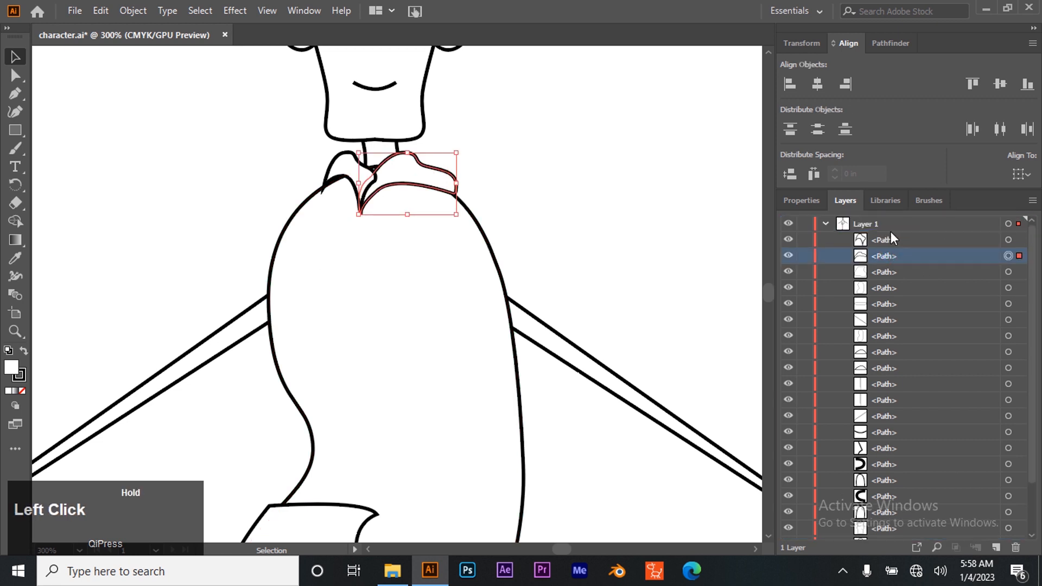
click(541, 223)
scroll(423, 288, down, 5)
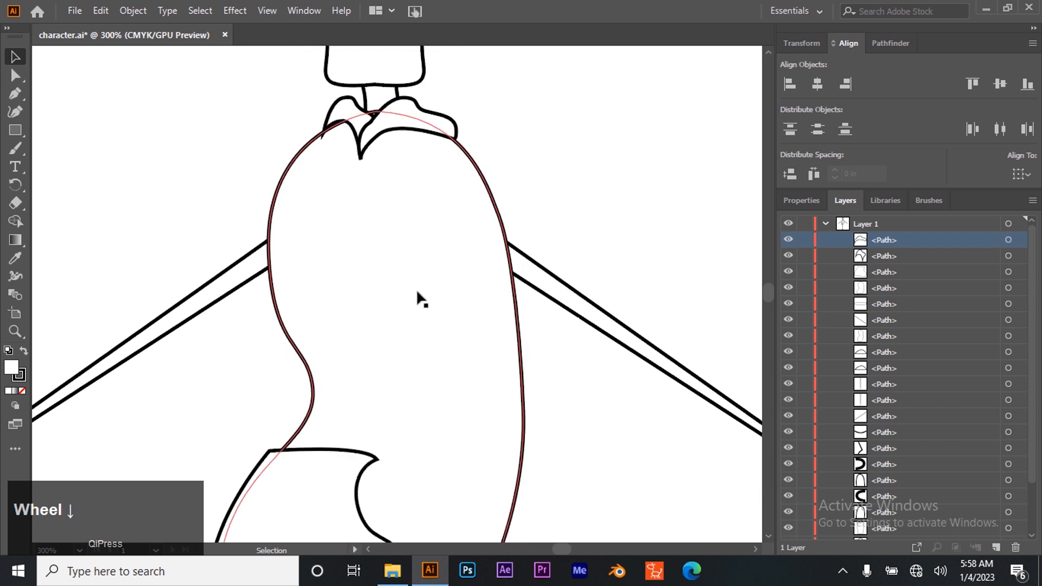
scroll(398, 318, up, 6)
- Reshape the left collar flap's outer corner with Direct Selection so the lower edge follows the shoulder line without a protruding spike
click(330, 168)
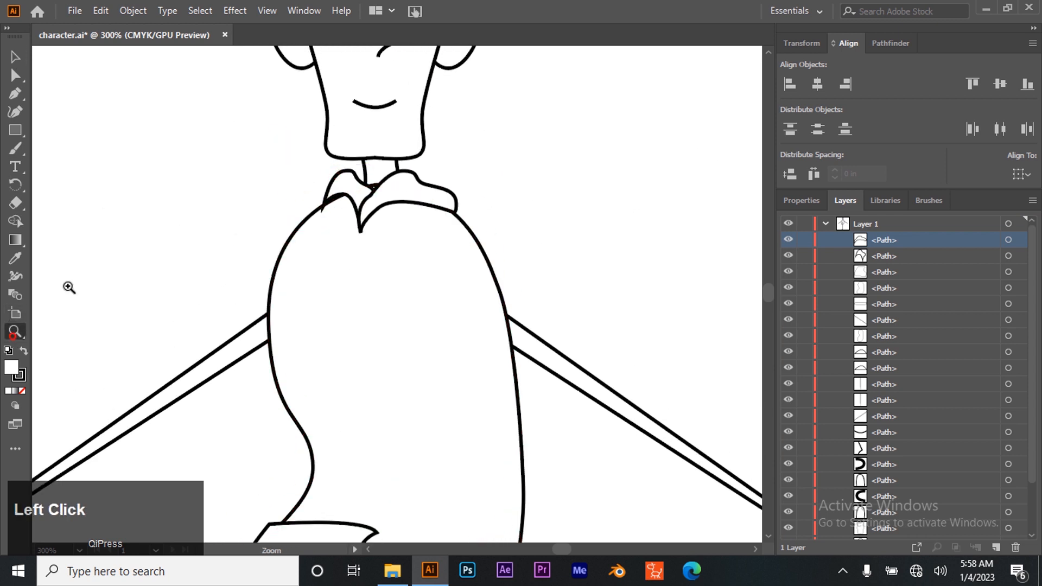
click(373, 192)
click(372, 346)
click(360, 240)
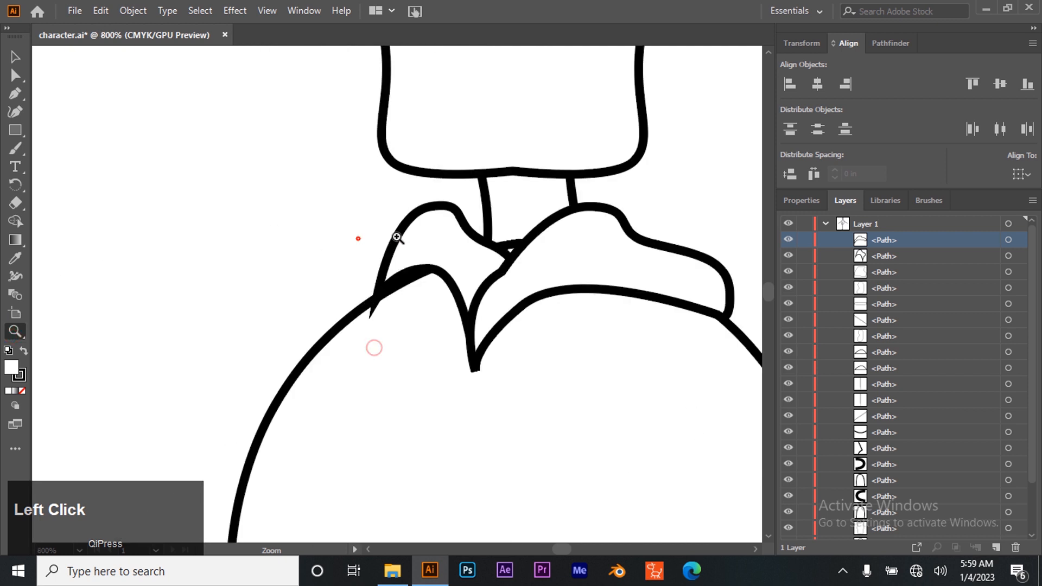
click(12, 77)
click(402, 278)
click(376, 298)
drag(398, 267, 407, 290)
click(346, 244)
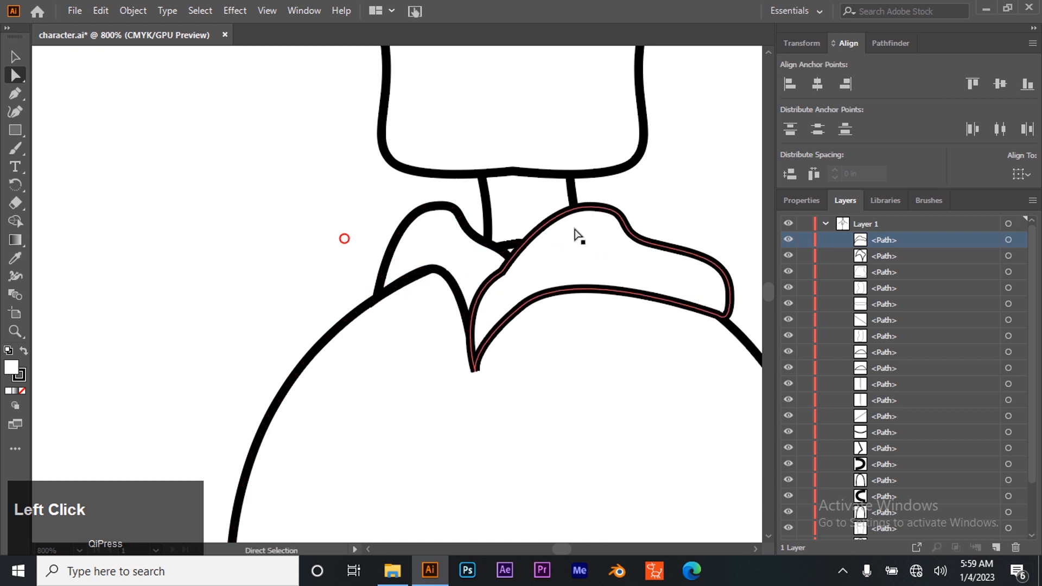
- Move the right arm's path to the top of Layer 1 so the arm lies in front of the torso
key(z)
alt+click(535, 282)
alt+click(538, 283)
alt+click(428, 338)
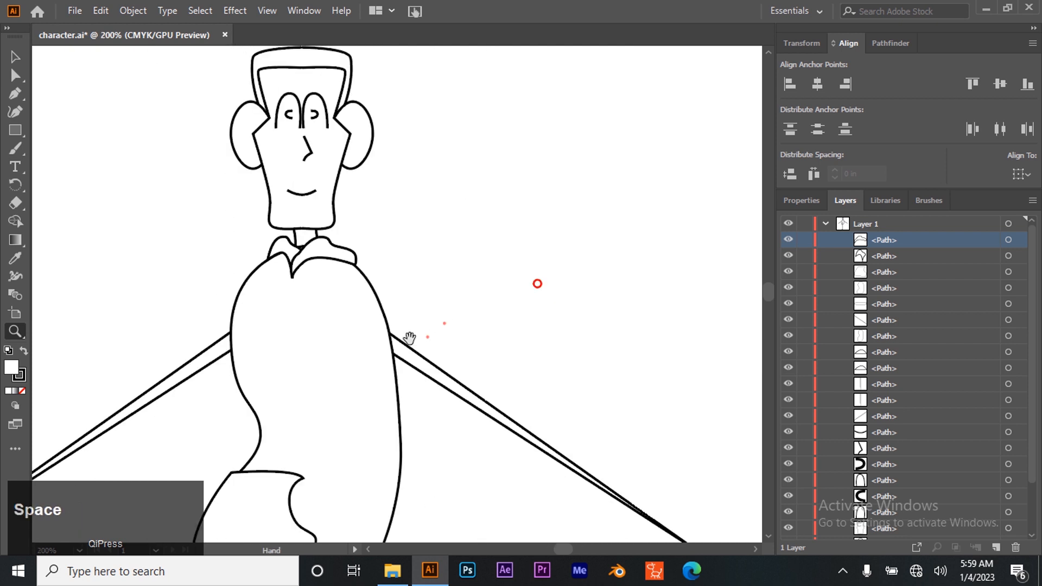
drag(358, 373, 474, 259)
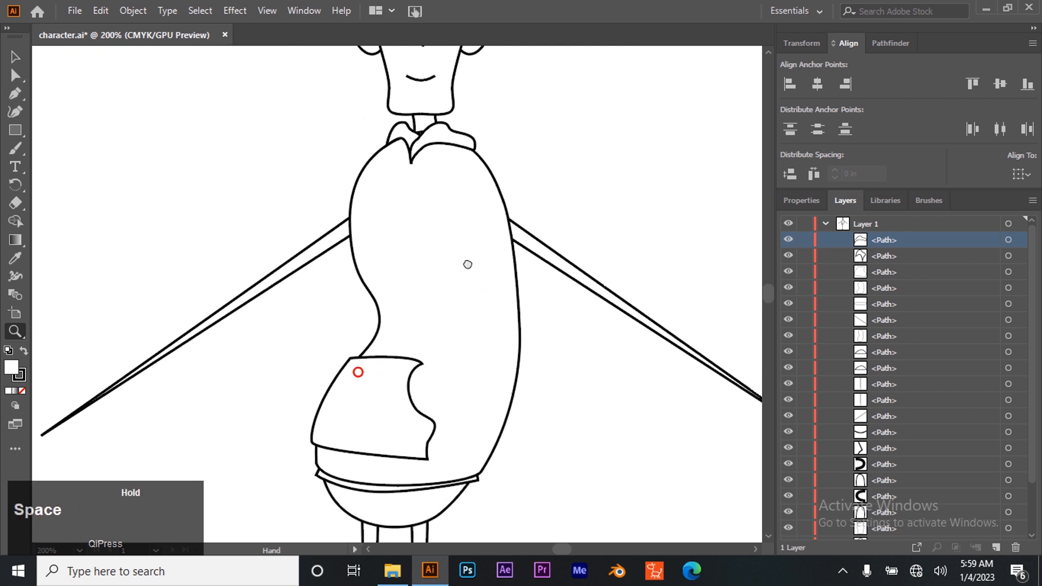
alt+click(488, 332)
alt+click(387, 331)
drag(388, 275, 435, 217)
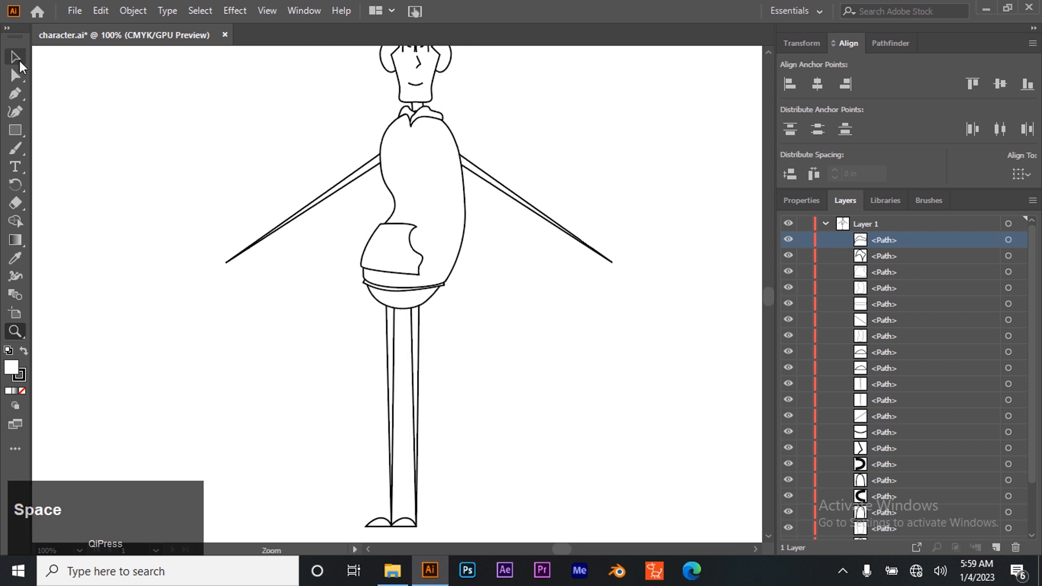
click(15, 56)
click(499, 190)
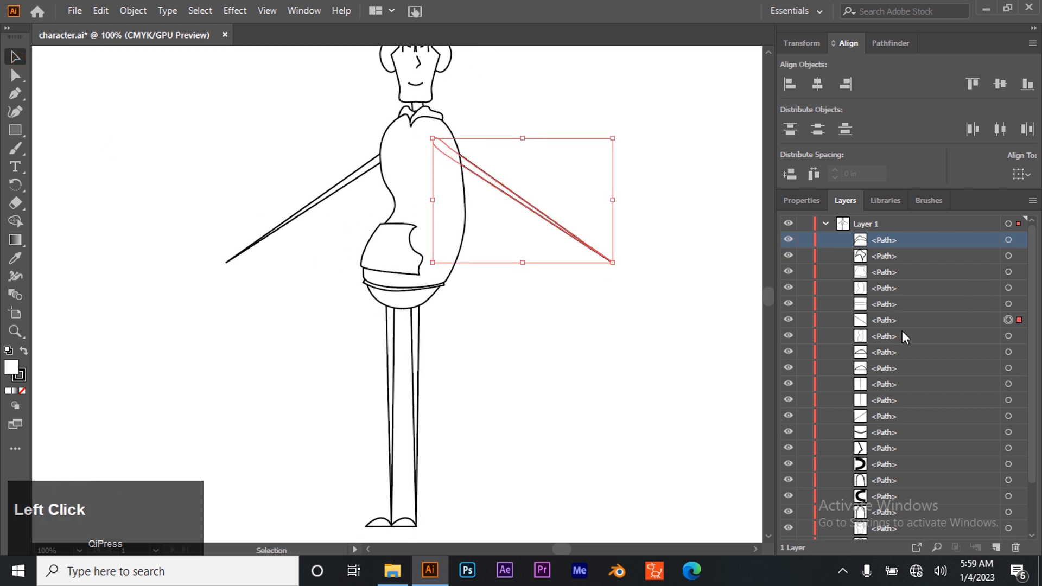
click(884, 320)
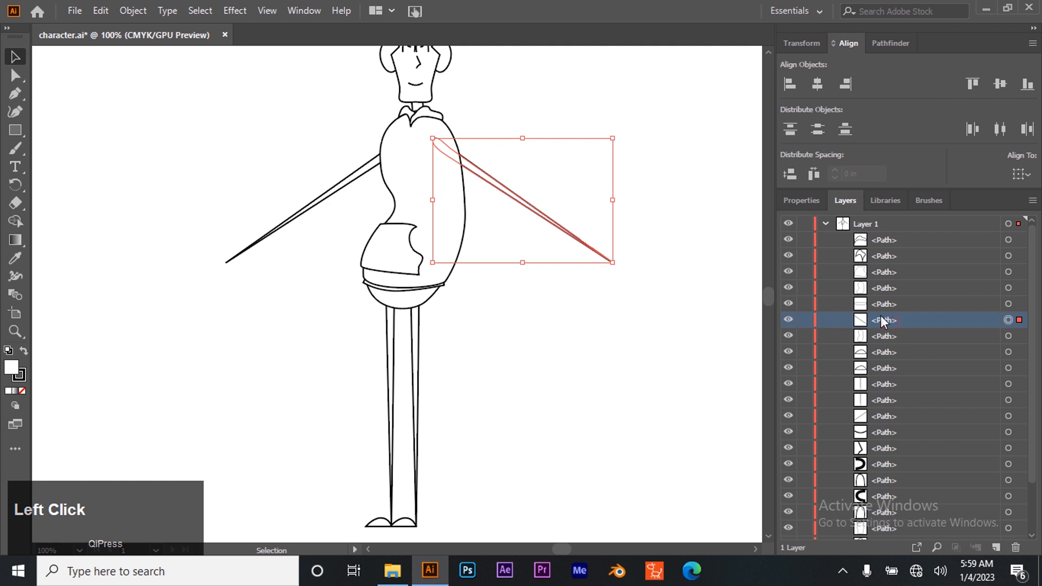
drag(882, 321, 884, 232)
click(544, 337)
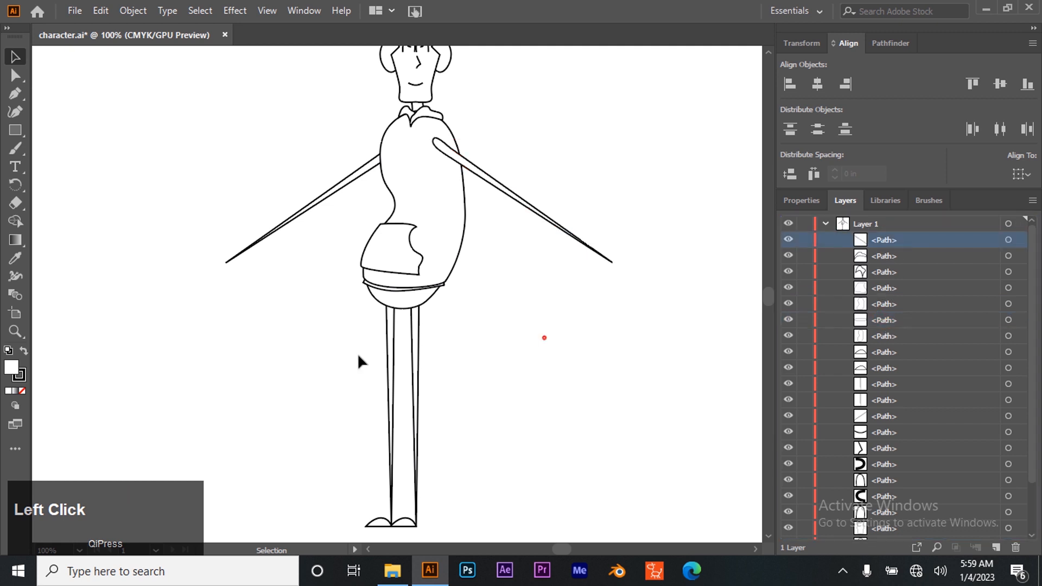
- Save the character document with the whole figure in view
scroll(502, 328, down, 3)
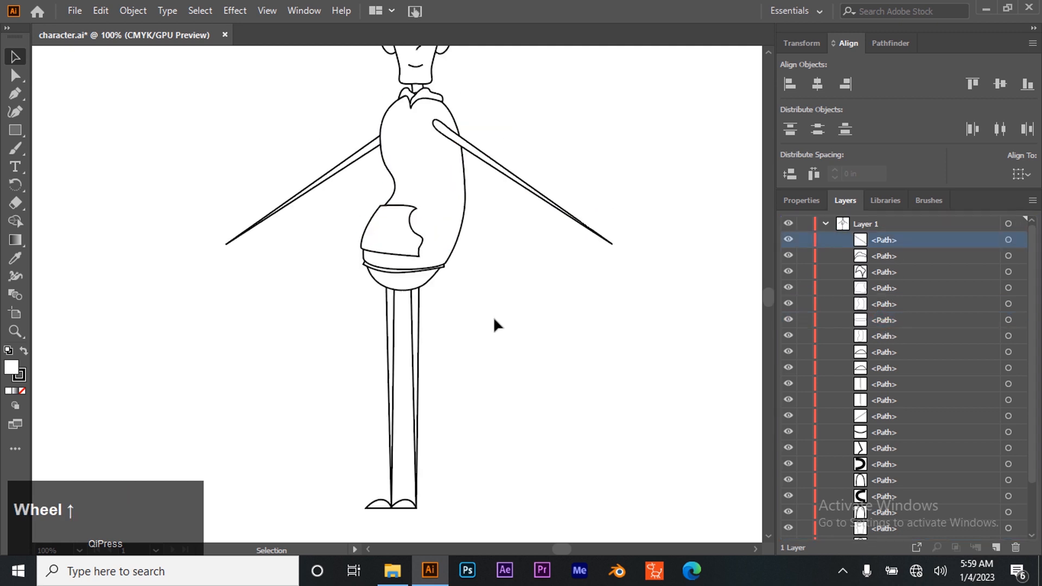
scroll(493, 316, up, 4)
key(z)
alt+click(495, 319)
key(space)
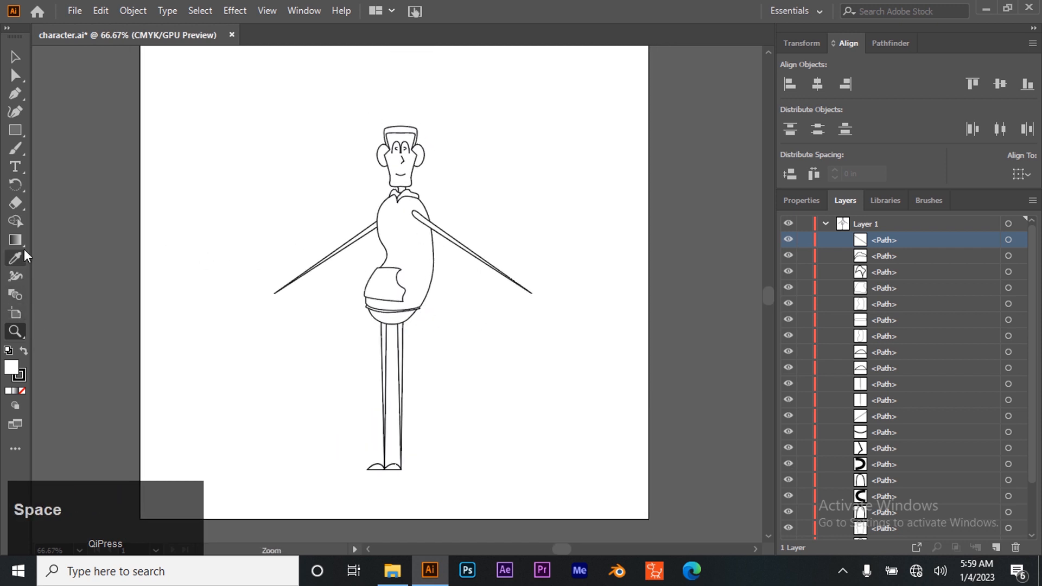
click(16, 56)
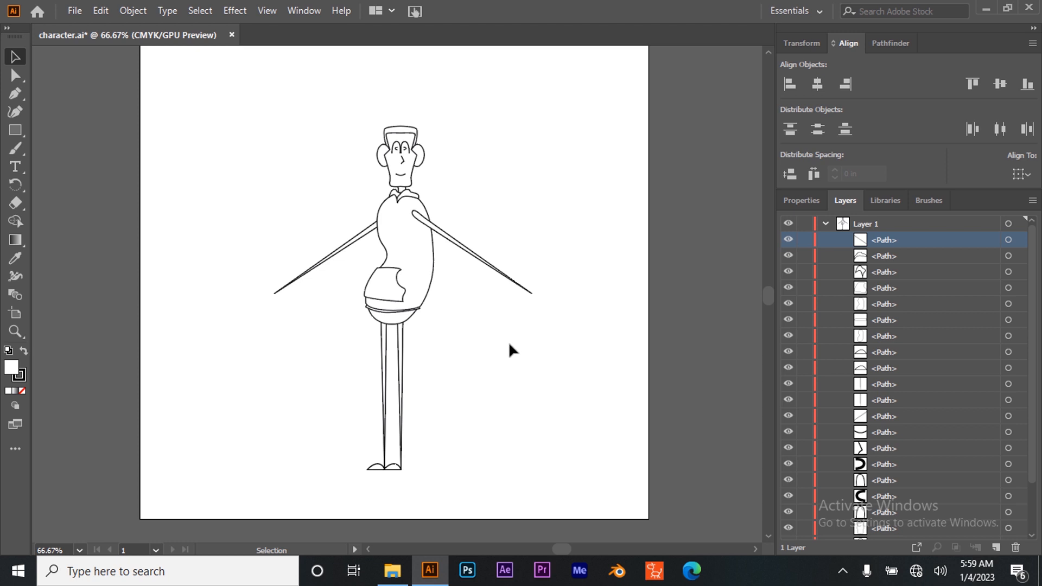
key(ctrl)
key(ctrl+s)
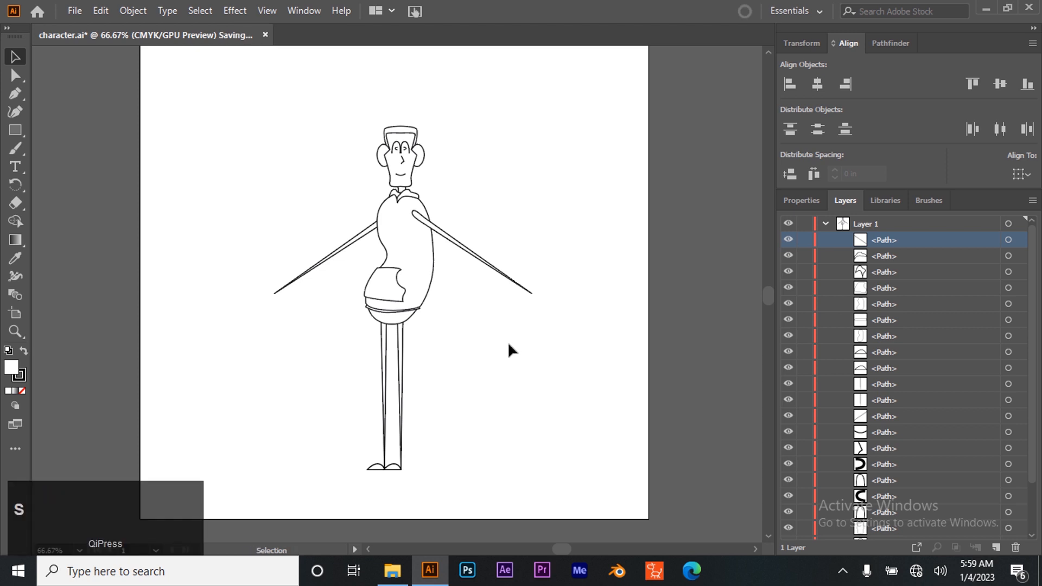